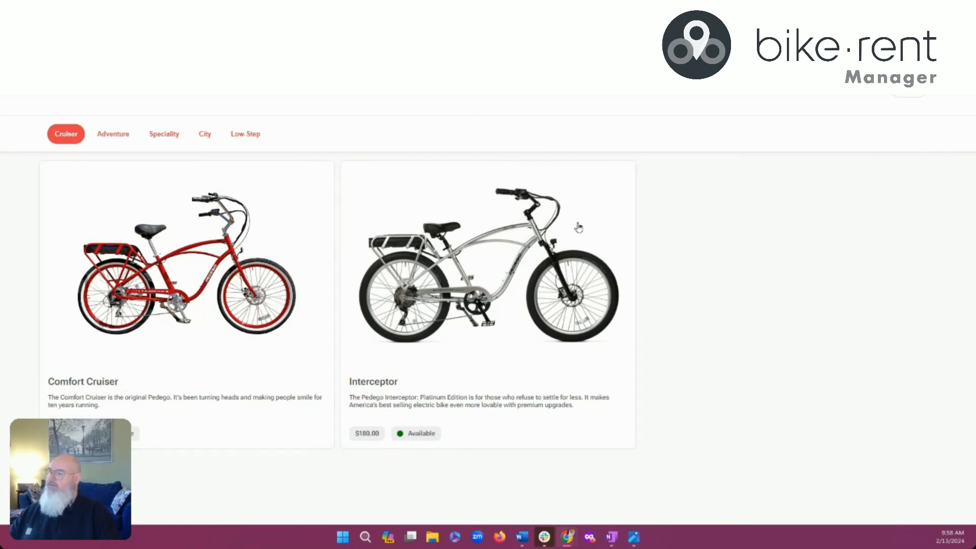
Review the Interceptor's summary and specifications, then add the 26" Interceptor to the booking
{"action": "left_click", "coordinate": [490, 268]}
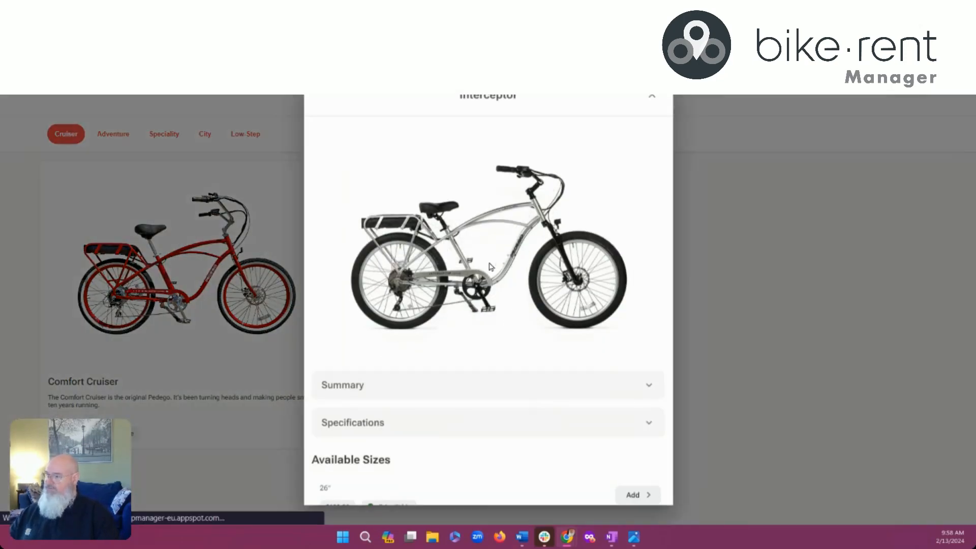
{"action": "left_click", "coordinate": [424, 387]}
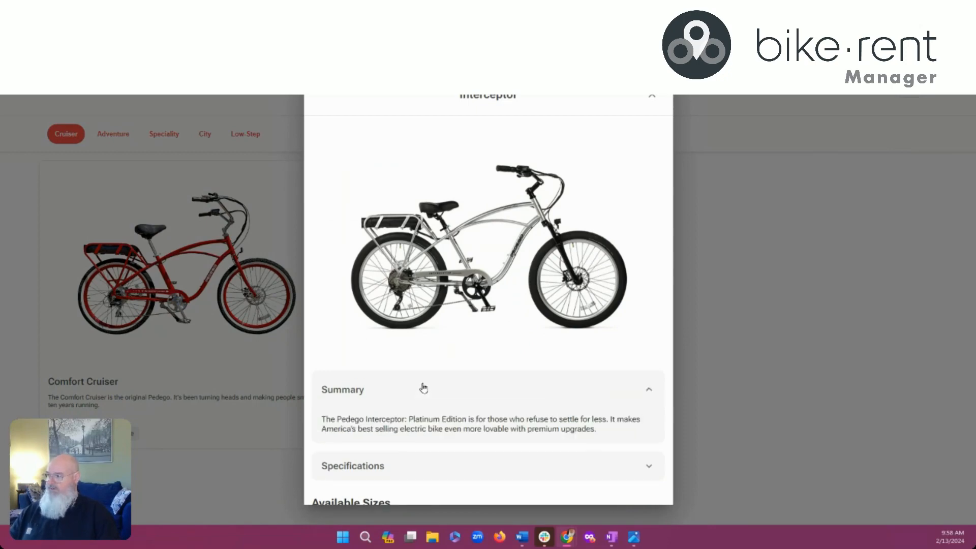
{"action": "left_click", "coordinate": [422, 389]}
{"action": "left_click", "coordinate": [414, 417]}
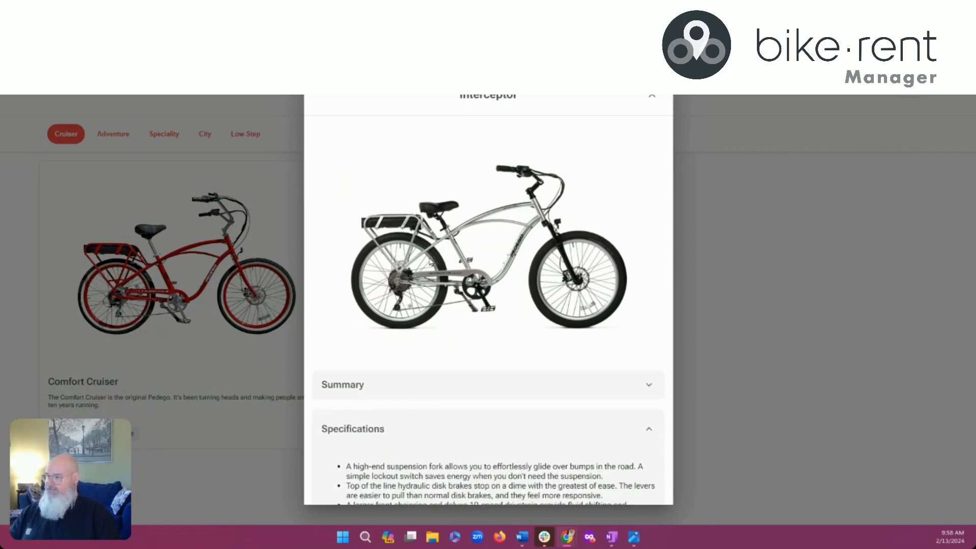
{"action": "scroll", "coordinate": [412, 386], "scroll_direction": "down", "scroll_amount": 3}
{"action": "left_click", "coordinate": [431, 268]}
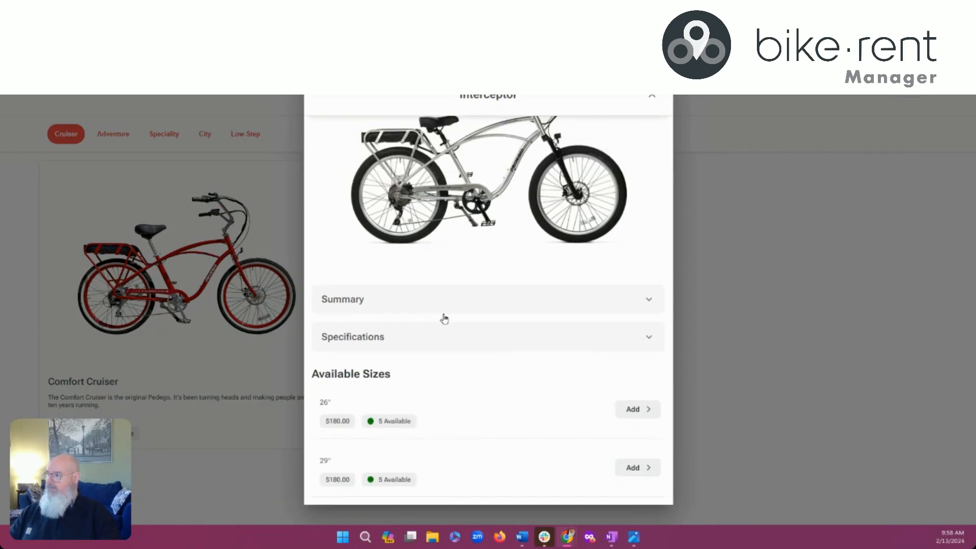
{"action": "left_click", "coordinate": [632, 409]}
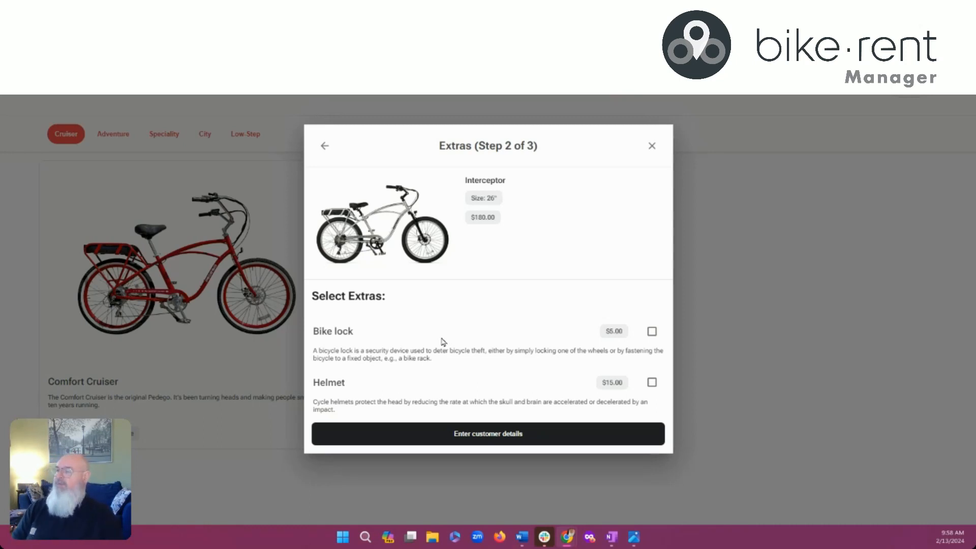
Add a bike lock extra and enter the rider's first name and height 5 10
{"action": "left_click", "coordinate": [652, 331]}
{"action": "left_click", "coordinate": [503, 434]}
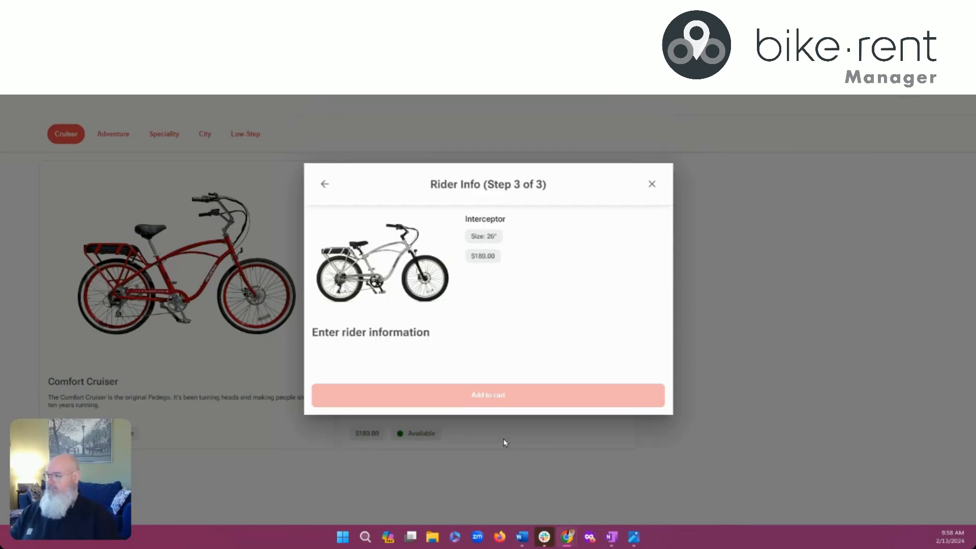
{"action": "left_click", "coordinate": [484, 310]}
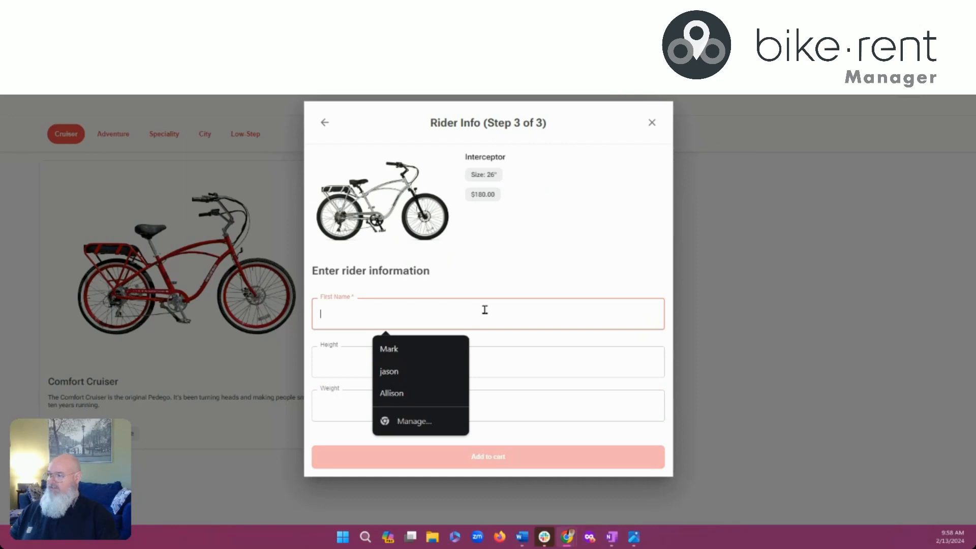
{"action": "left_click", "coordinate": [410, 349]}
{"action": "left_click", "coordinate": [410, 358]}
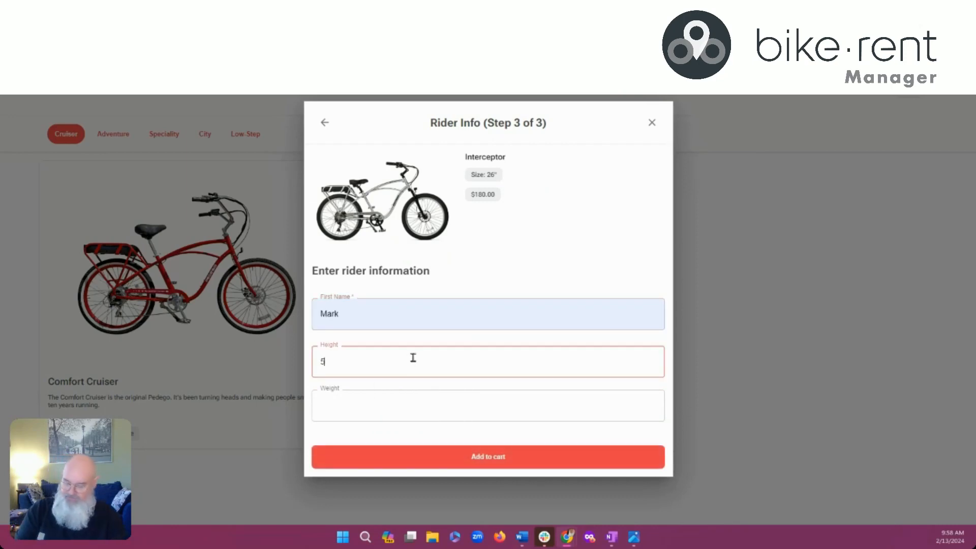
{"action": "type", "text": "5 10"}
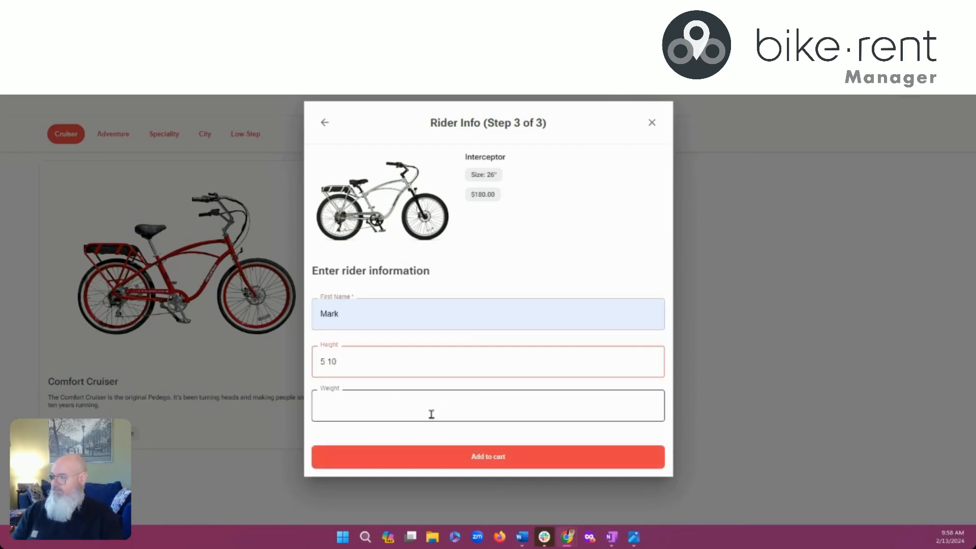
Enter the rider's weight, add the bike to the cart and proceed to checkout
{"action": "left_click", "coordinate": [431, 414]}
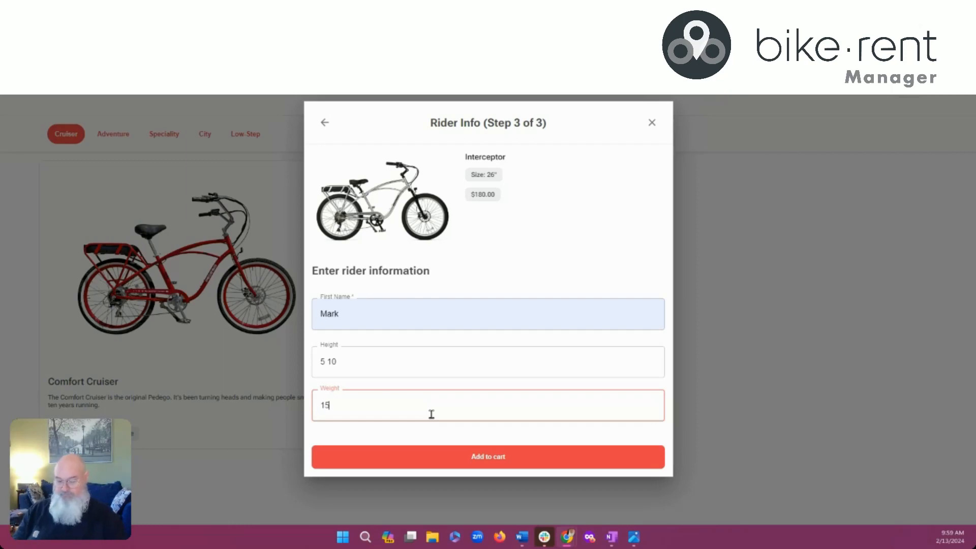
{"action": "left_click", "coordinate": [483, 460]}
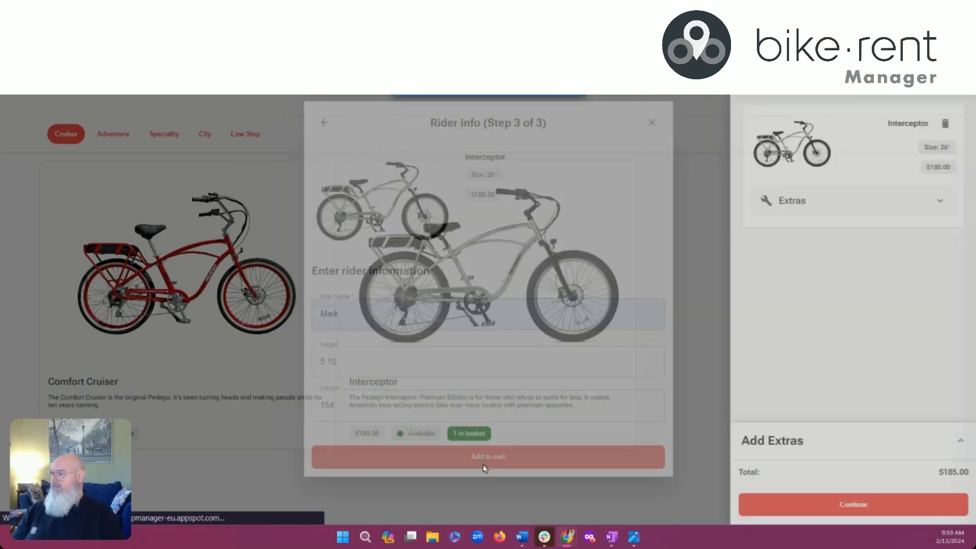
{"action": "left_click", "coordinate": [858, 503]}
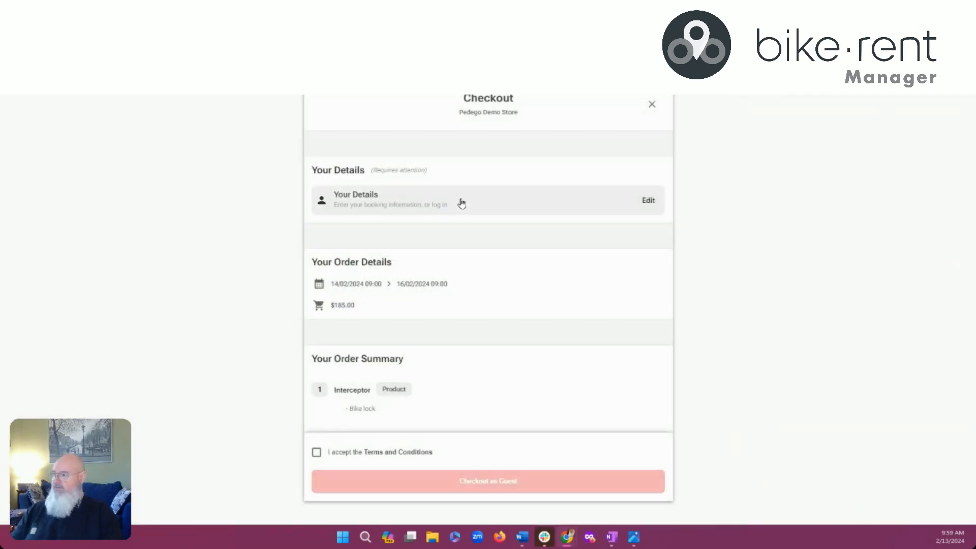
Autofill the customer details from a saved entry, set country to Colombia, and save
{"action": "left_click", "coordinate": [461, 204]}
{"action": "left_click", "coordinate": [444, 217]}
{"action": "left_click", "coordinate": [427, 259]}
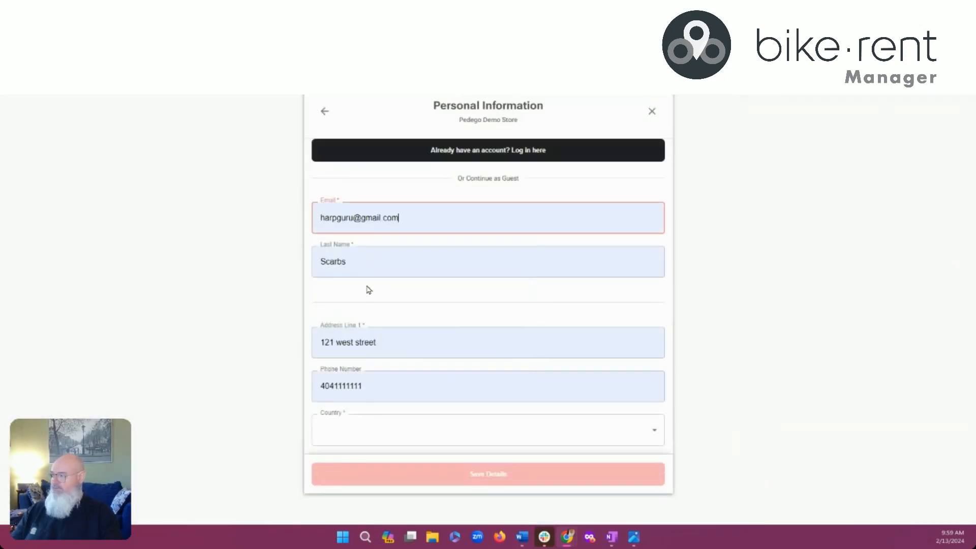
{"action": "left_click", "coordinate": [412, 429]}
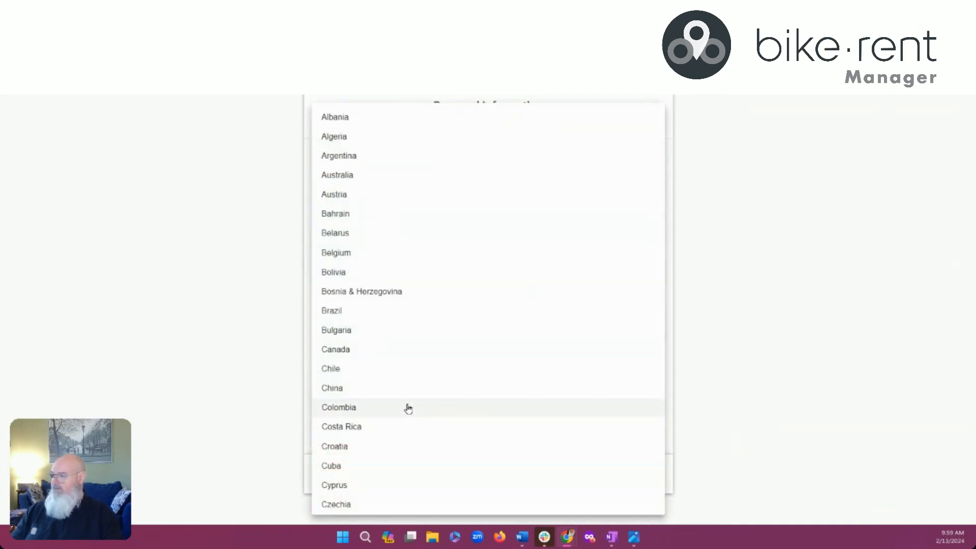
{"action": "left_click", "coordinate": [438, 411]}
{"action": "left_click", "coordinate": [508, 476]}
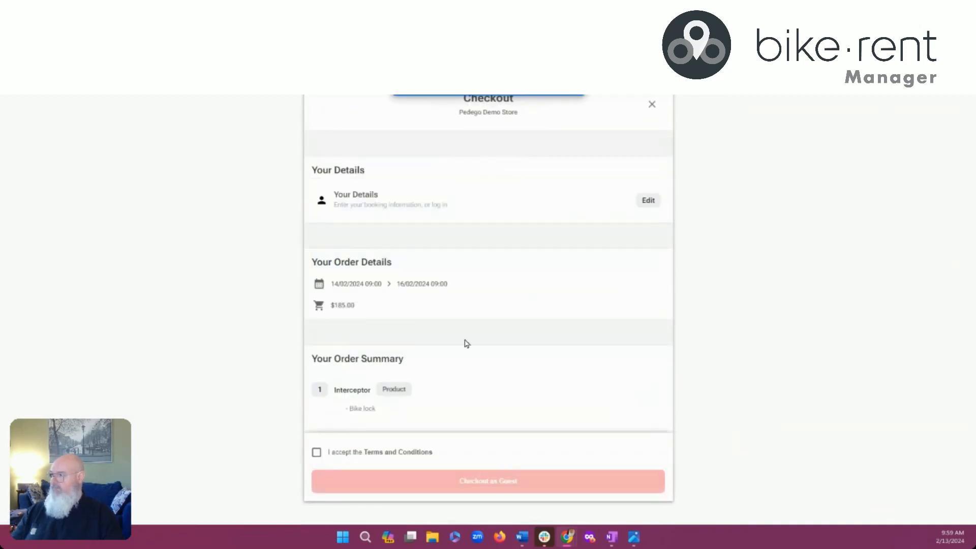
Accept the terms and conditions and check out as a guest
{"action": "left_click", "coordinate": [396, 452]}
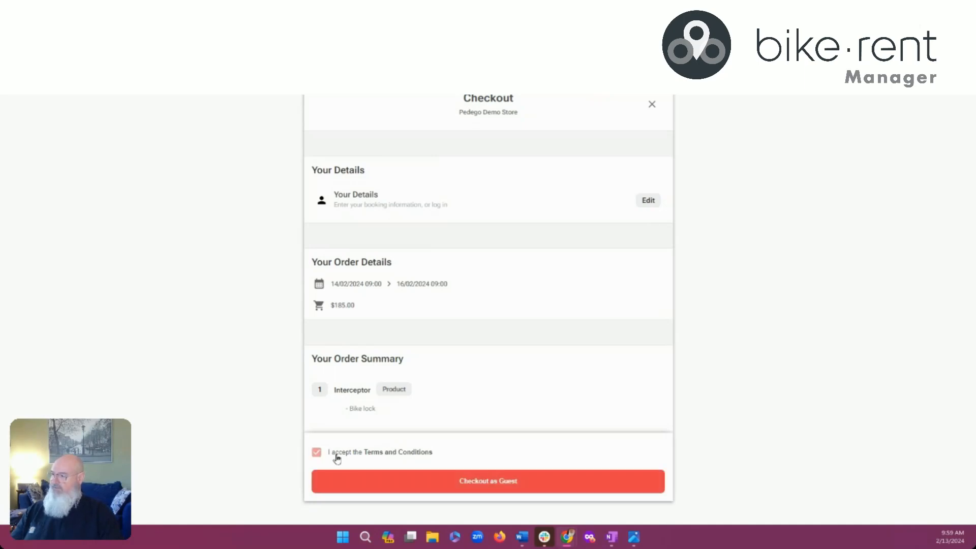
{"action": "left_click", "coordinate": [394, 452]}
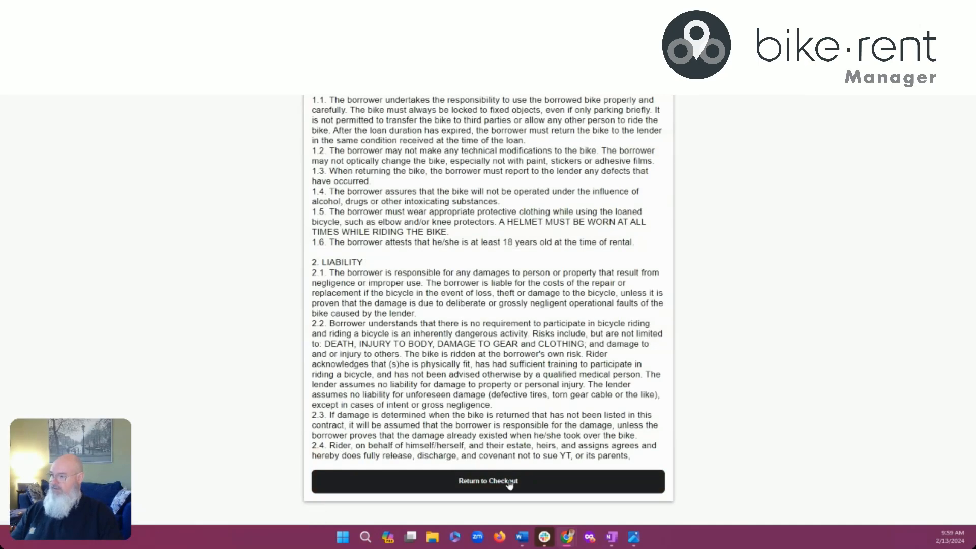
{"action": "left_click", "coordinate": [490, 483]}
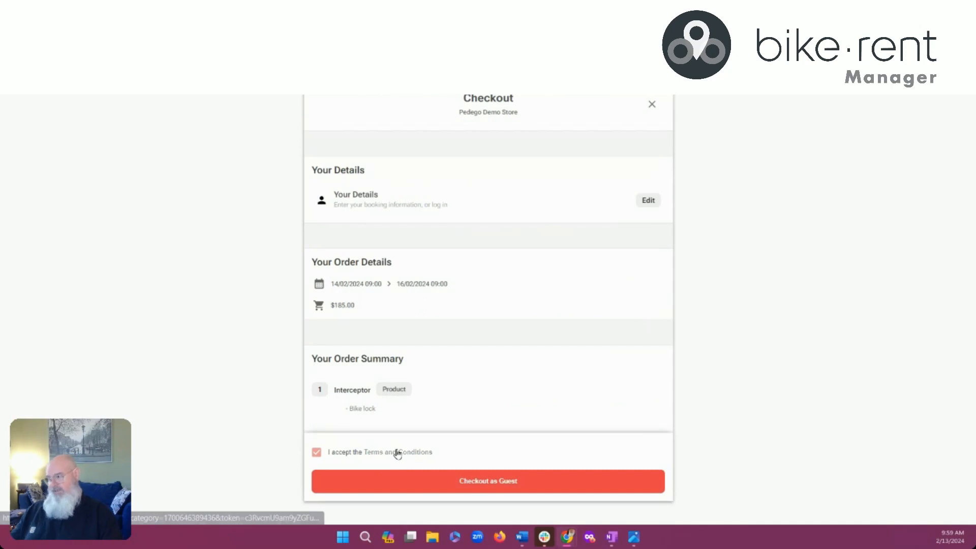
{"action": "left_click", "coordinate": [499, 484]}
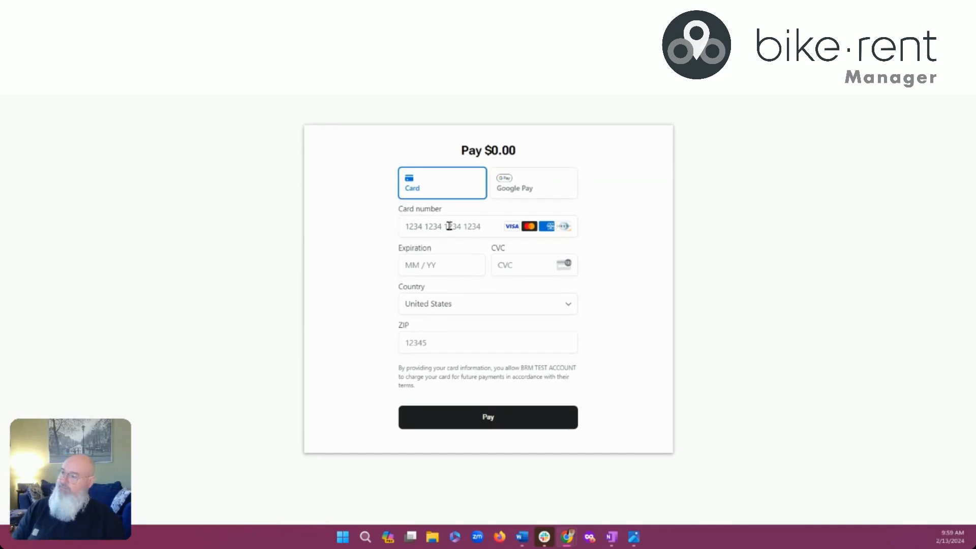
Enter the Stripe test card's number, expiry, security code and billing ZIP, then submit payment
{"action": "left_click", "coordinate": [452, 225]}
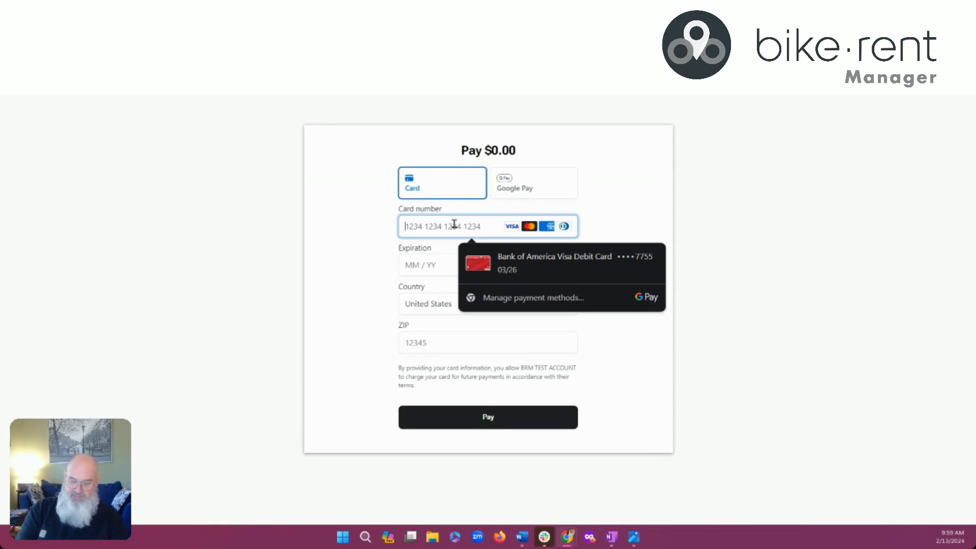
{"action": "type", "text": "4242424242424242"}
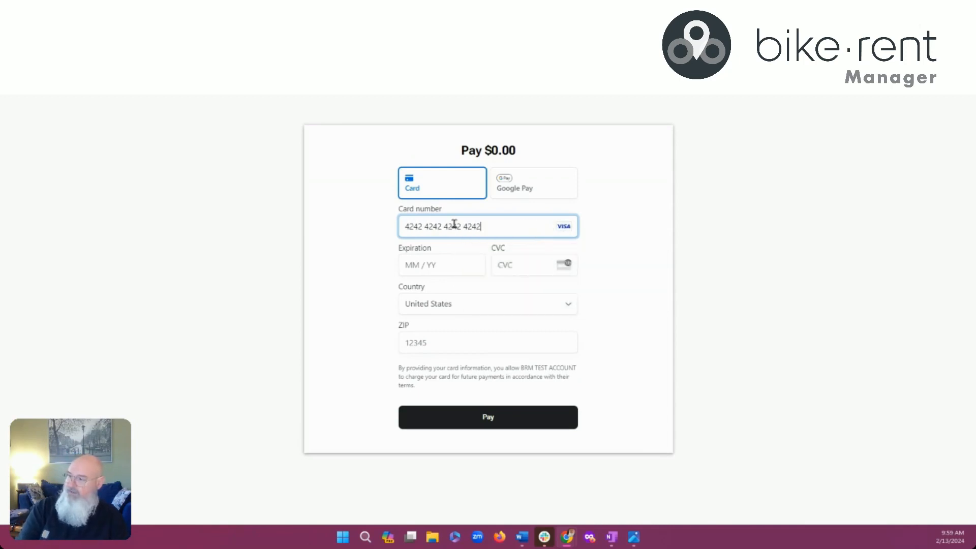
{"action": "left_click", "coordinate": [449, 265]}
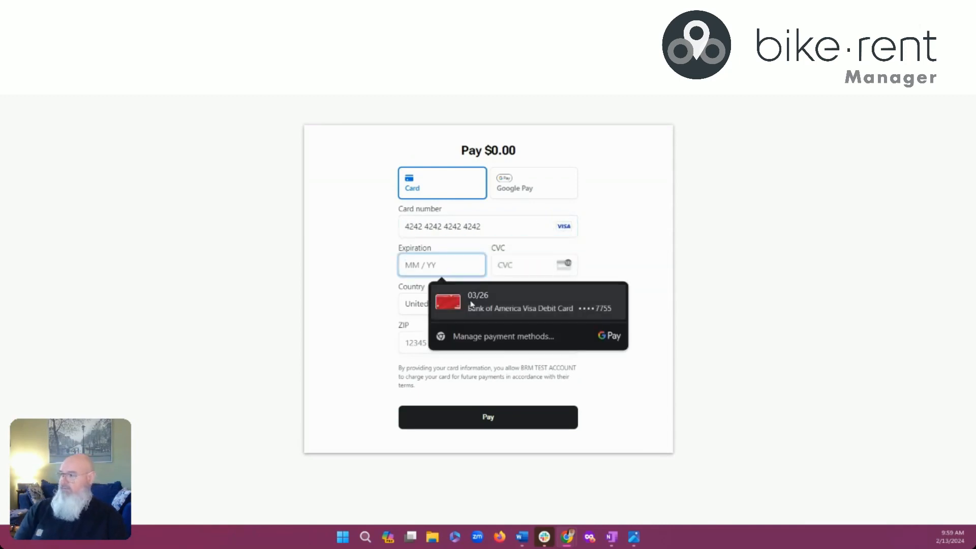
{"action": "left_click", "coordinate": [471, 304]}
{"action": "left_click", "coordinate": [527, 263]}
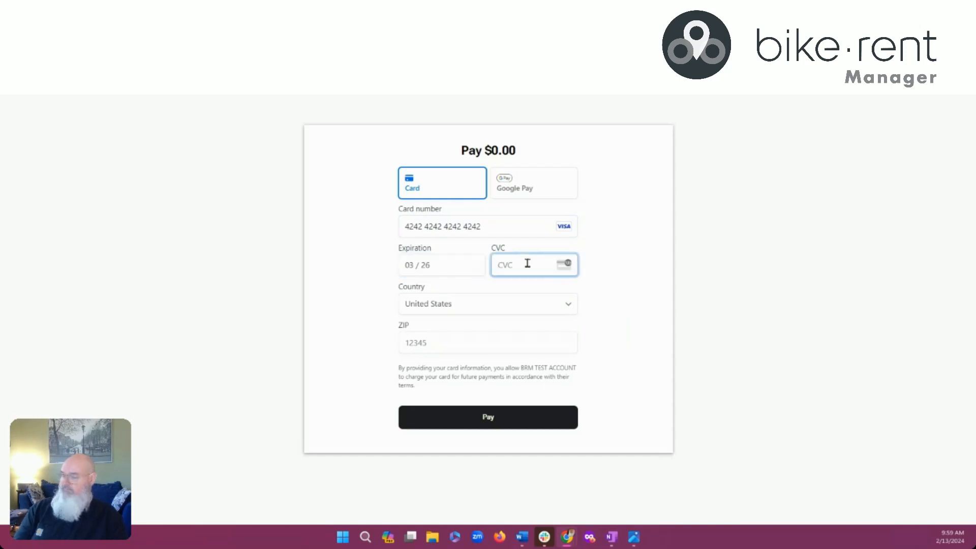
{"action": "type", "text": "123"}
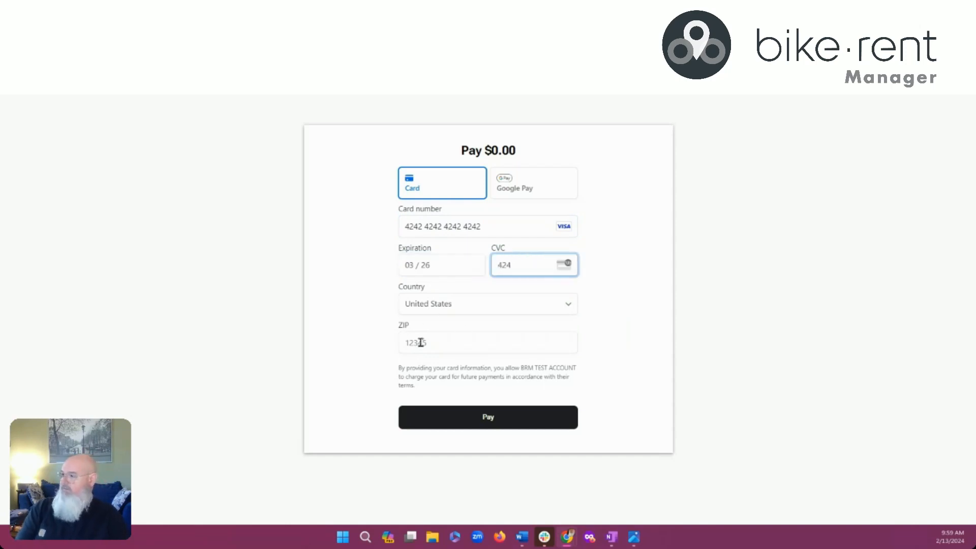
{"action": "left_click", "coordinate": [422, 343]}
{"action": "type", "text": "30325"}
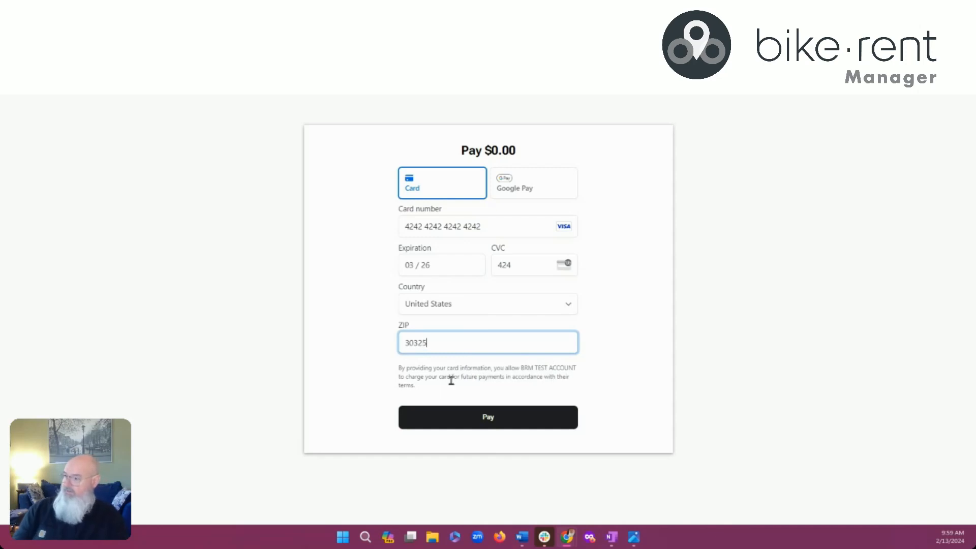
{"action": "left_click", "coordinate": [480, 412]}
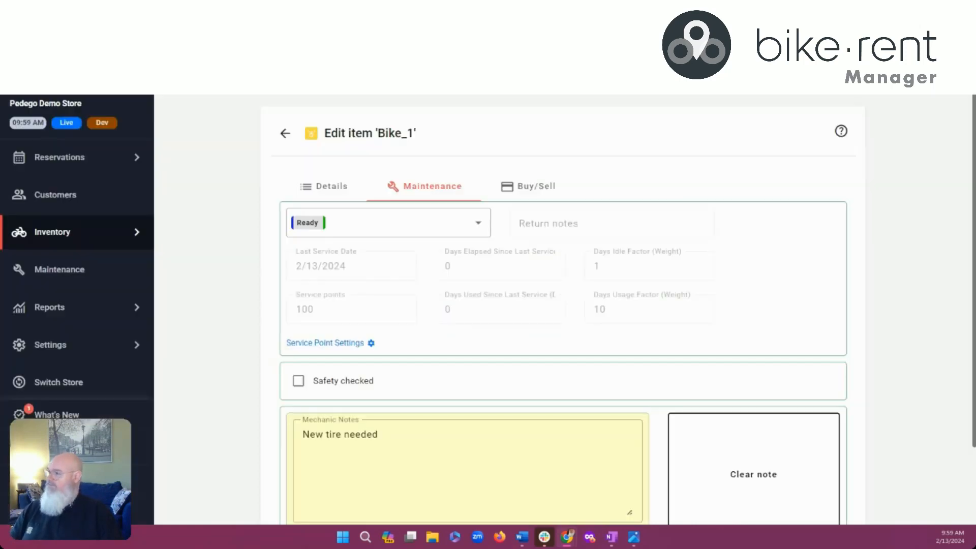
Open Manage Reservations and try the New (5d) and Timeframes quick filters
{"action": "left_click", "coordinate": [84, 160]}
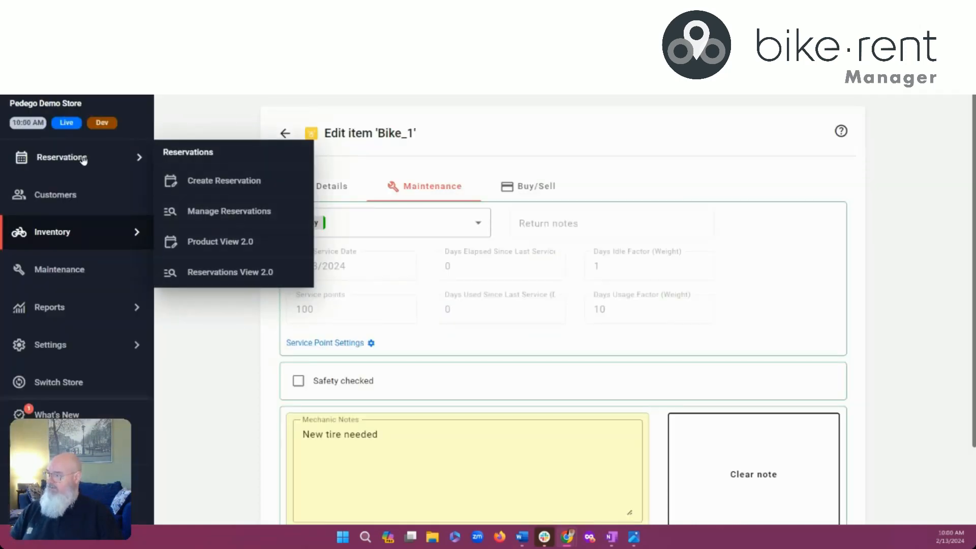
{"action": "left_click", "coordinate": [84, 160]}
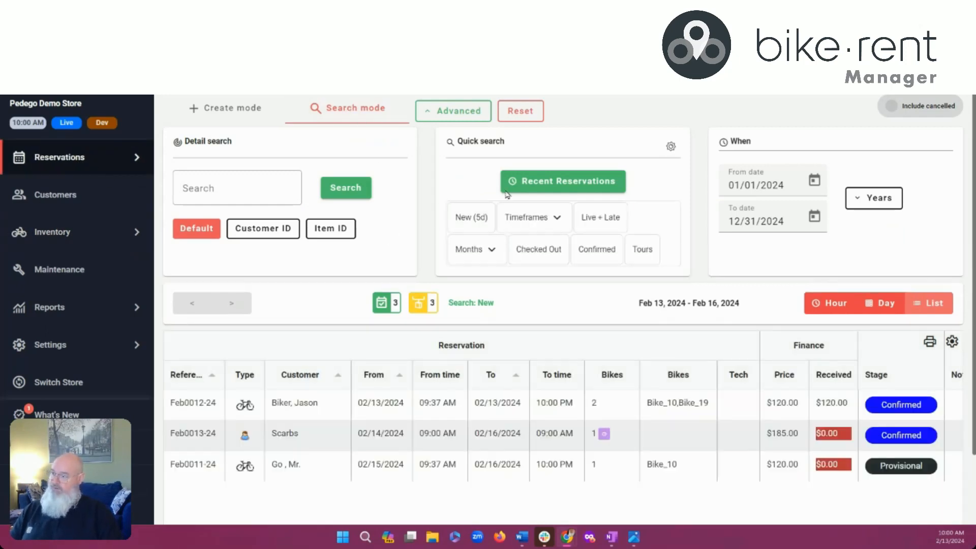
{"action": "left_click", "coordinate": [472, 219]}
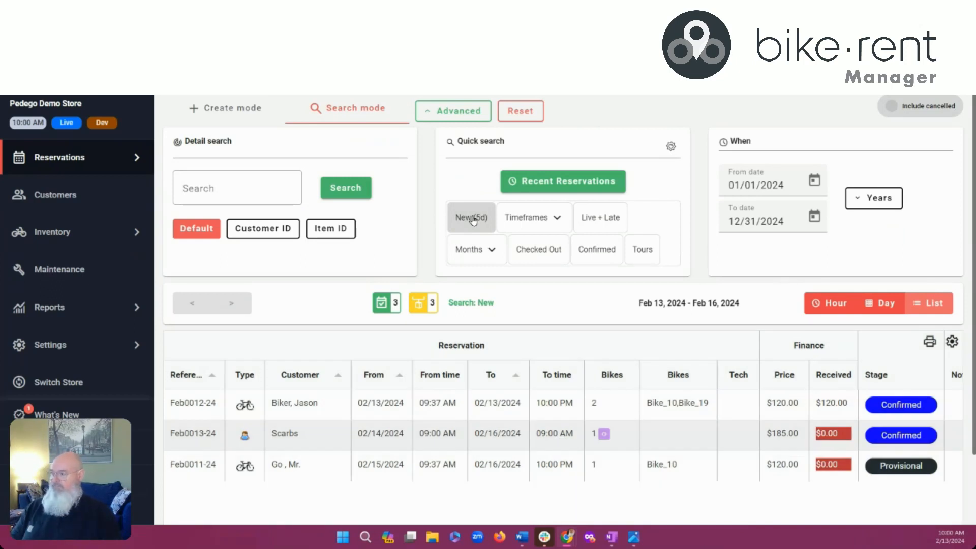
{"action": "left_click", "coordinate": [556, 219]}
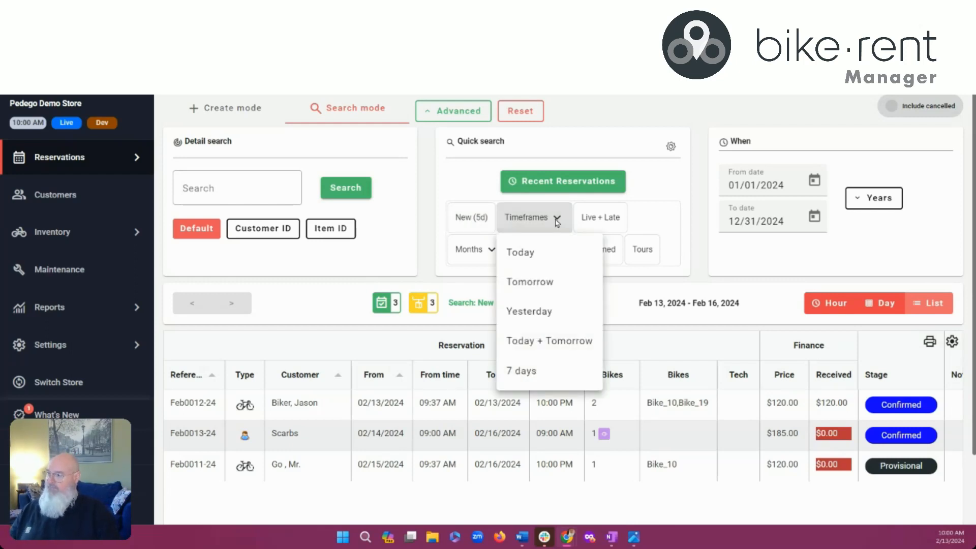
{"action": "left_click", "coordinate": [654, 117]}
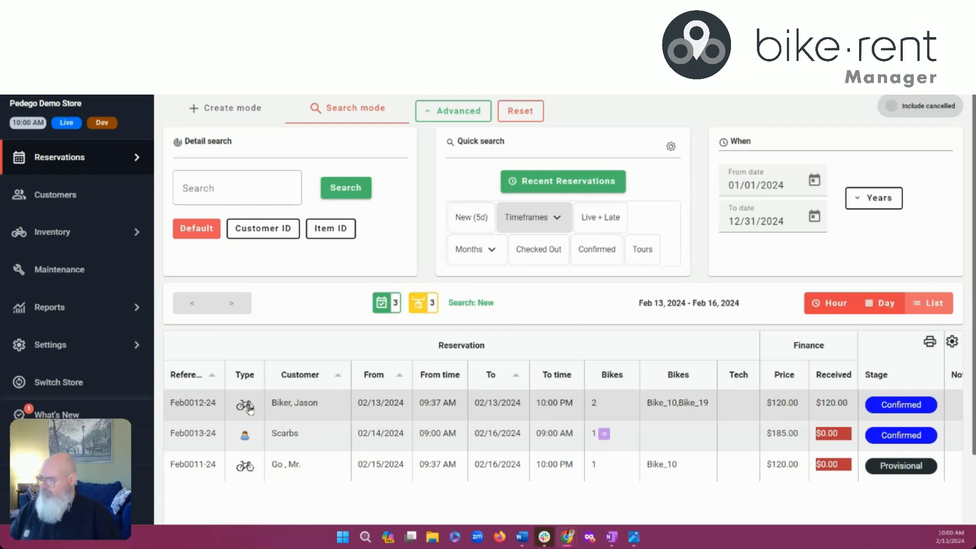
Show reservations in the Day calendar scrolled to Feb 09–21, briefly viewing the Back Office diagram
{"action": "left_click", "coordinate": [887, 304]}
{"action": "scroll", "coordinate": [658, 305], "scroll_direction": "down", "scroll_amount": 2}
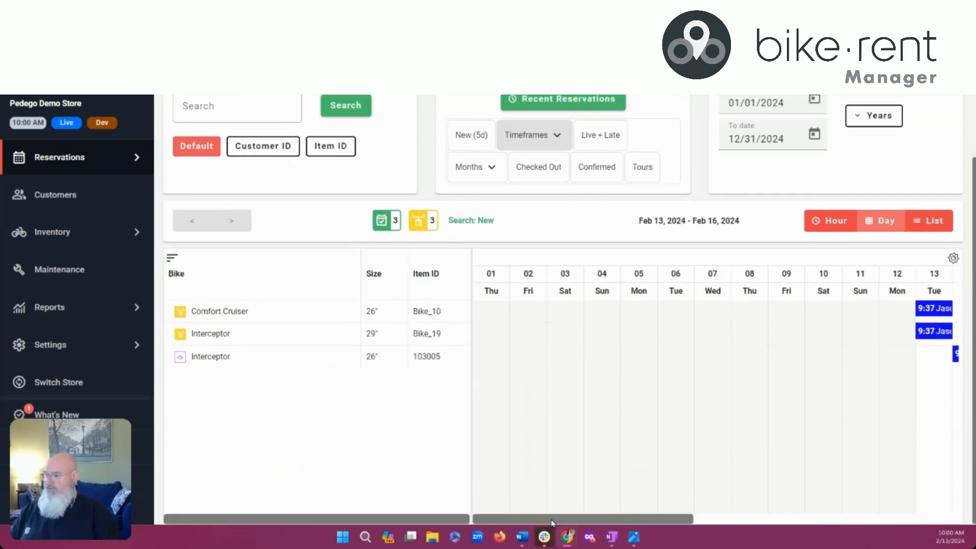
{"action": "left_click_drag", "start_coordinate": [552, 522], "coordinate": [689, 522]}
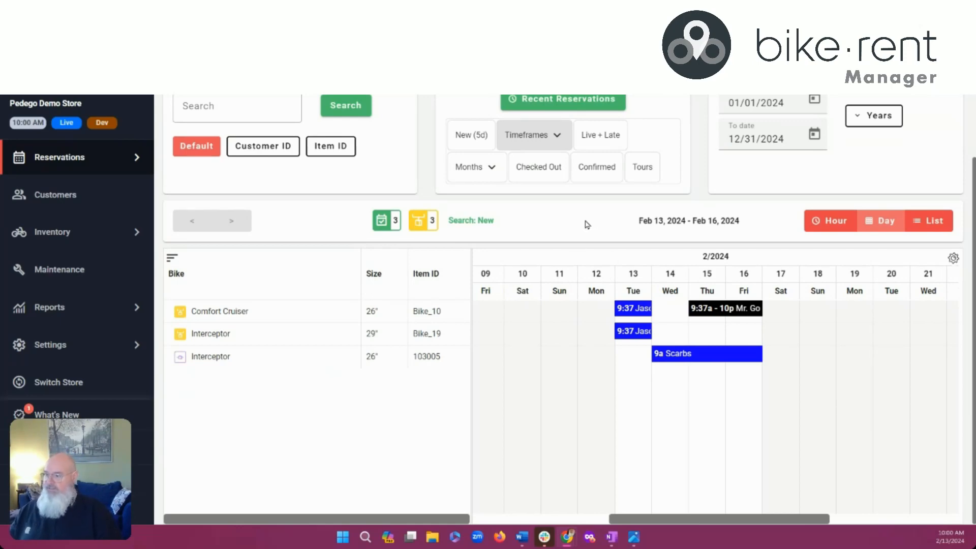
{"action": "left_click", "coordinate": [631, 543]}
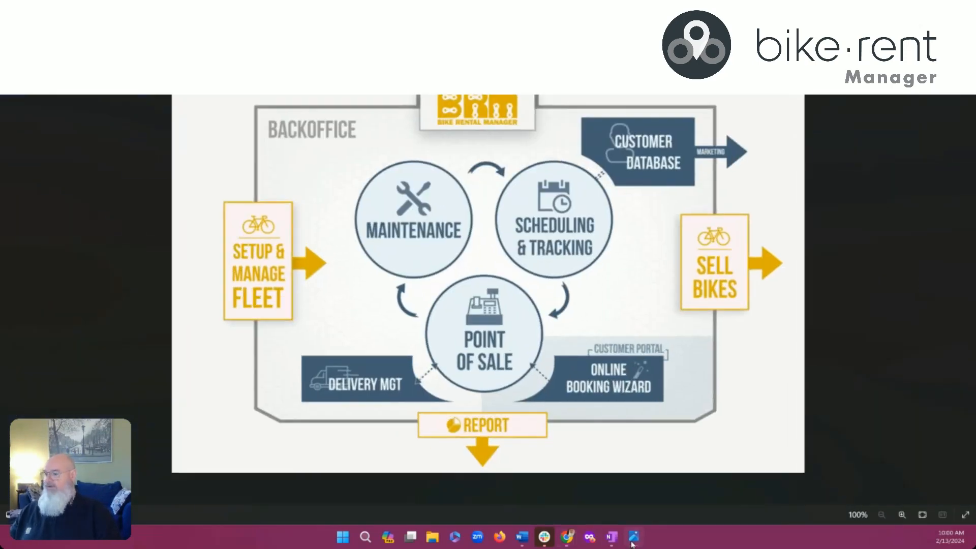
{"action": "left_click", "coordinate": [632, 543]}
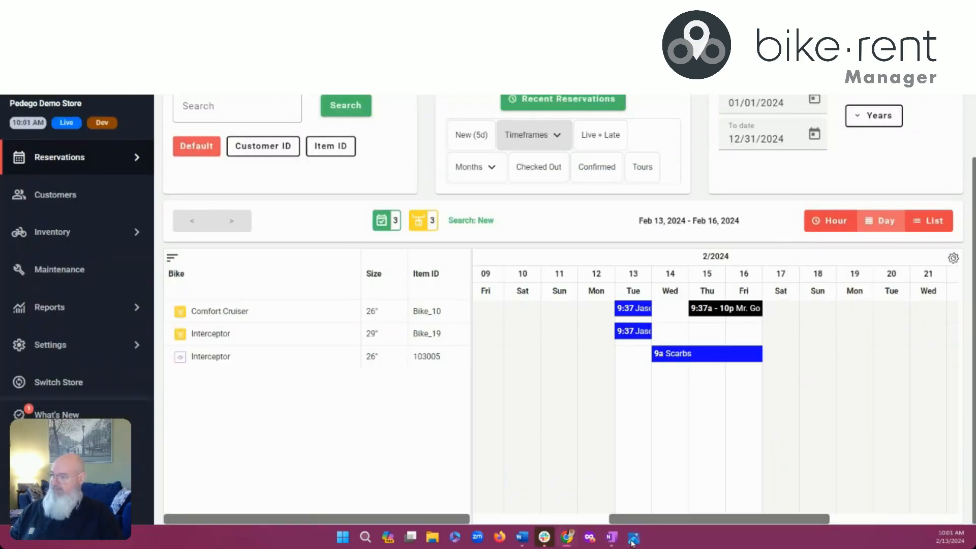
Open the 9:37 AM reservation on Feb 13
{"action": "scroll", "coordinate": [635, 364], "scroll_direction": "up", "scroll_amount": 3}
{"action": "mouse_move", "coordinate": [687, 442]}
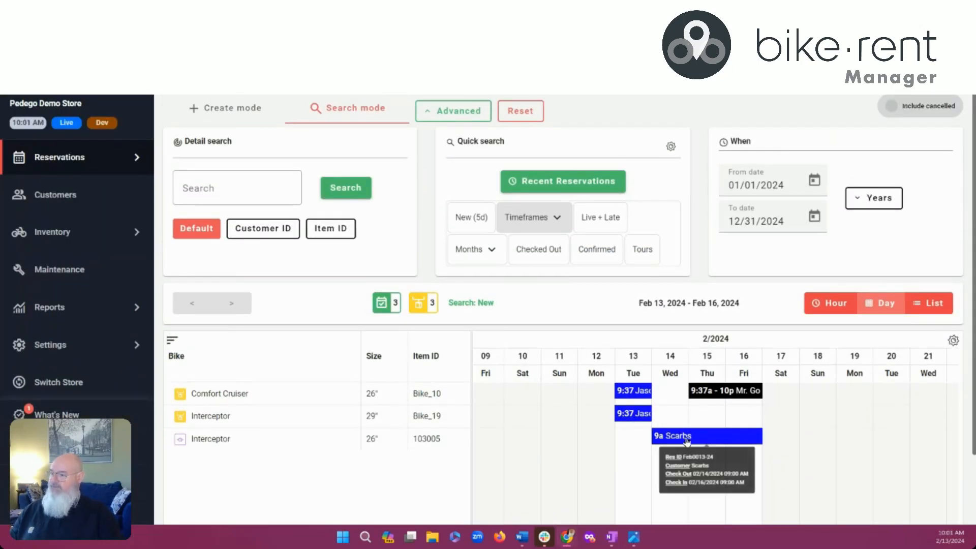
{"action": "left_click", "coordinate": [637, 392]}
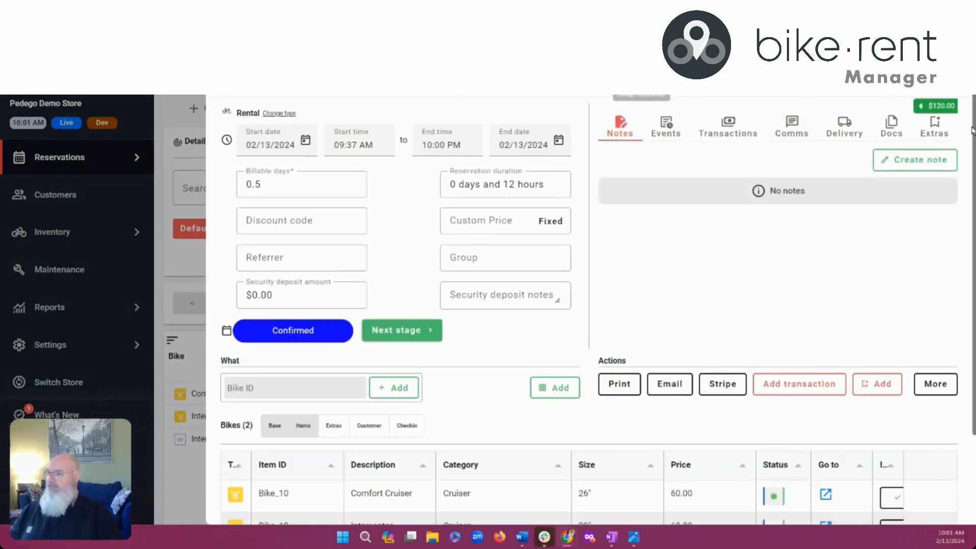
Check the Feb 13 booking's $120.00 payment status, then open the provisional Feb 15 booking
{"action": "left_click", "coordinate": [936, 107]}
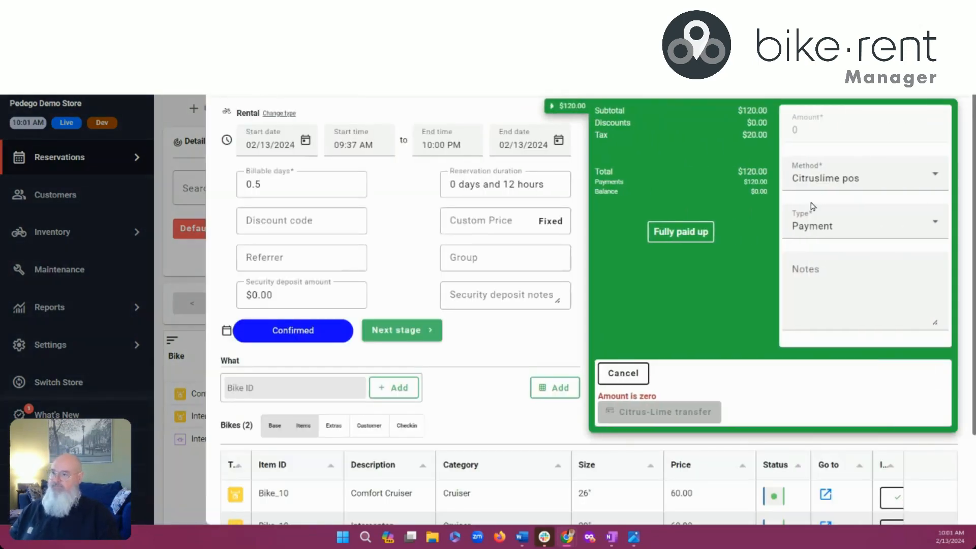
{"action": "left_click", "coordinate": [569, 106]}
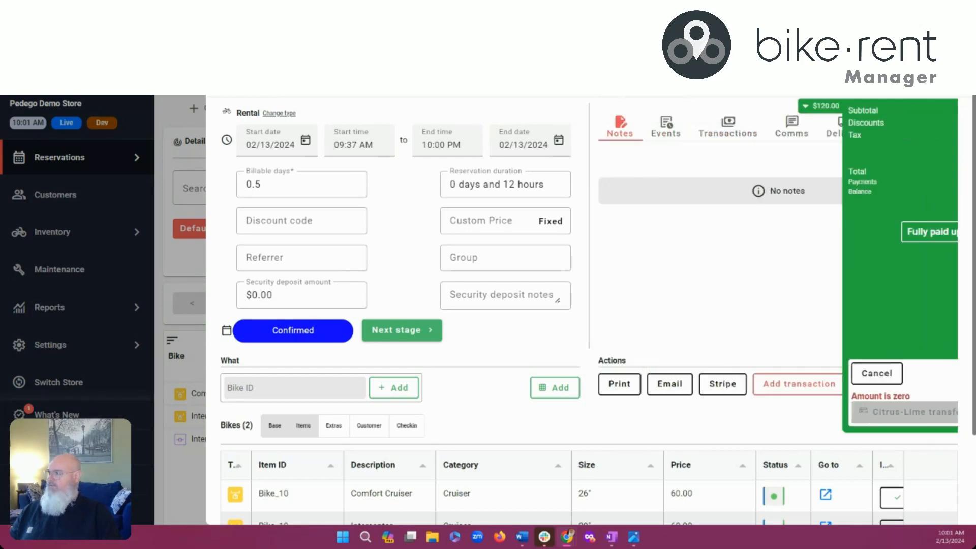
{"action": "key", "text": "Escape"}
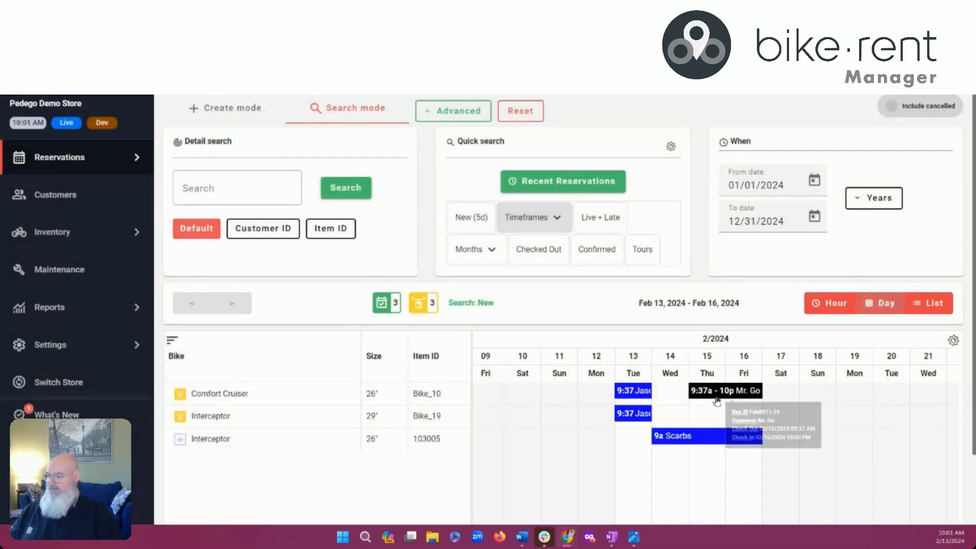
{"action": "left_click", "coordinate": [716, 396]}
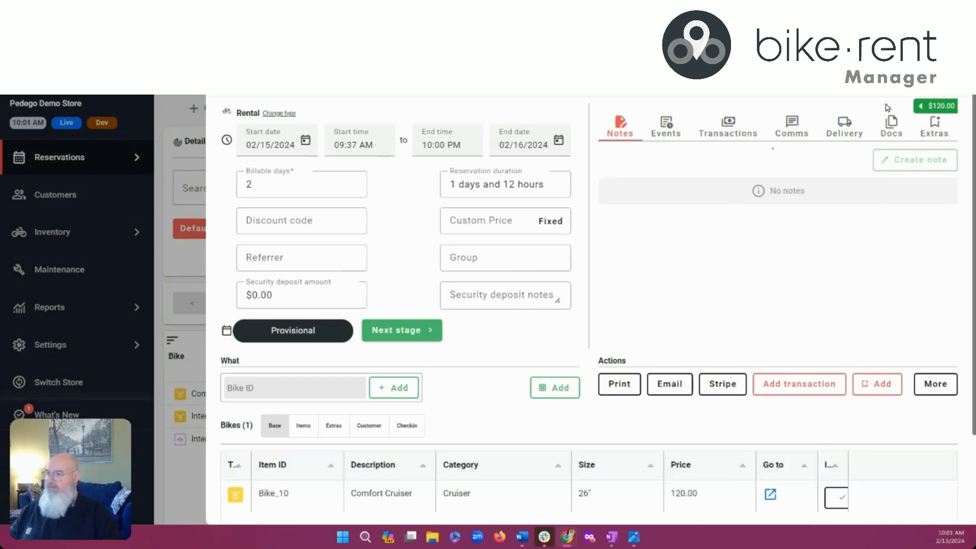
Set the $120 payment method to Stripe and save a test Visa card for the customer
{"action": "left_click", "coordinate": [926, 107]}
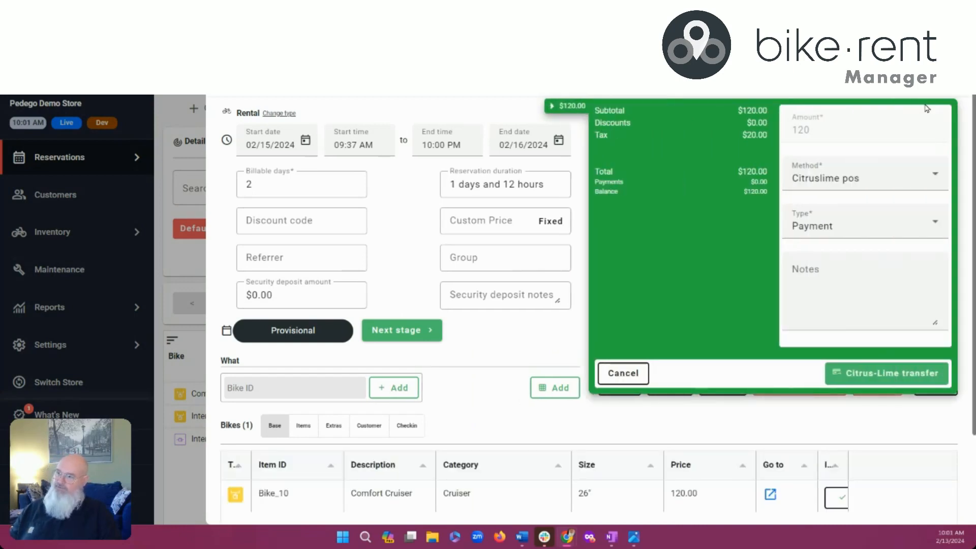
{"action": "left_click", "coordinate": [861, 179]}
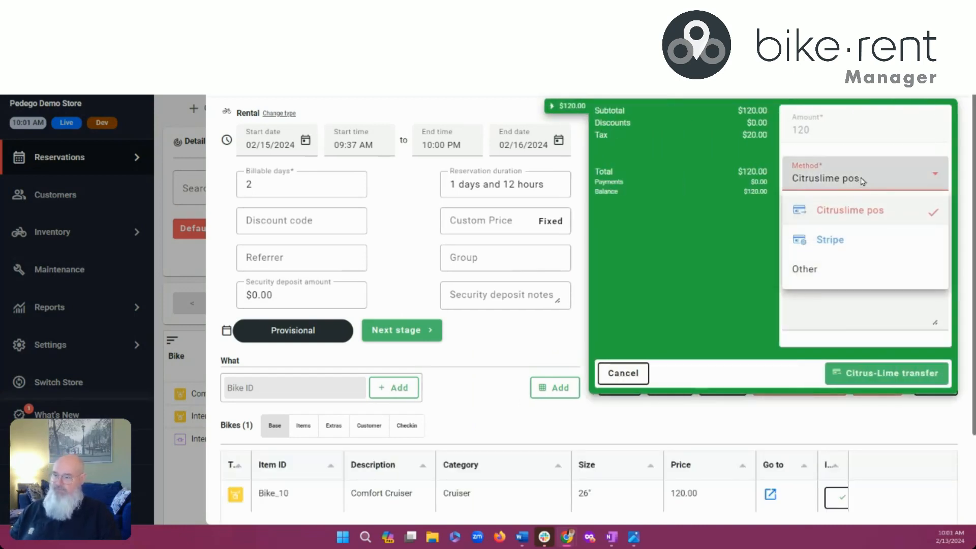
{"action": "left_click", "coordinate": [833, 241]}
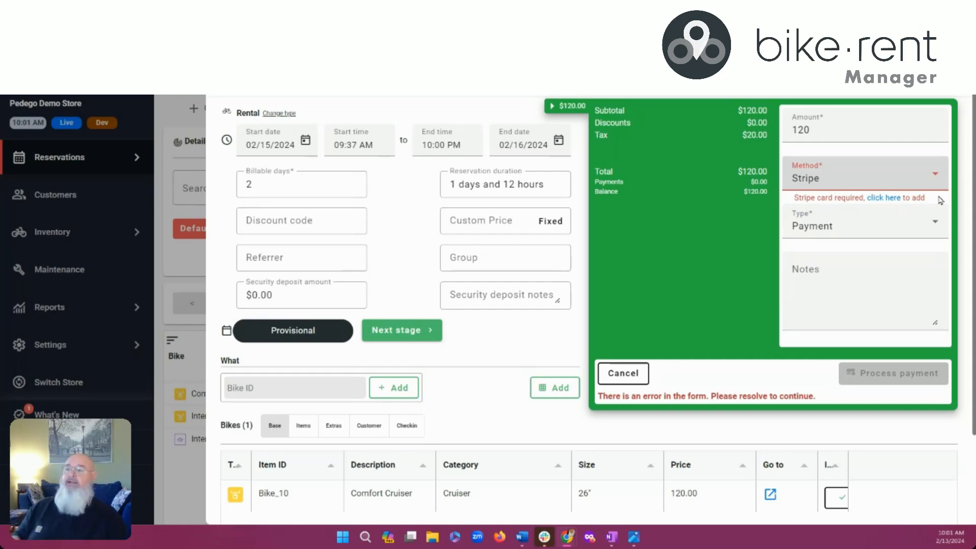
{"action": "left_click", "coordinate": [884, 198]}
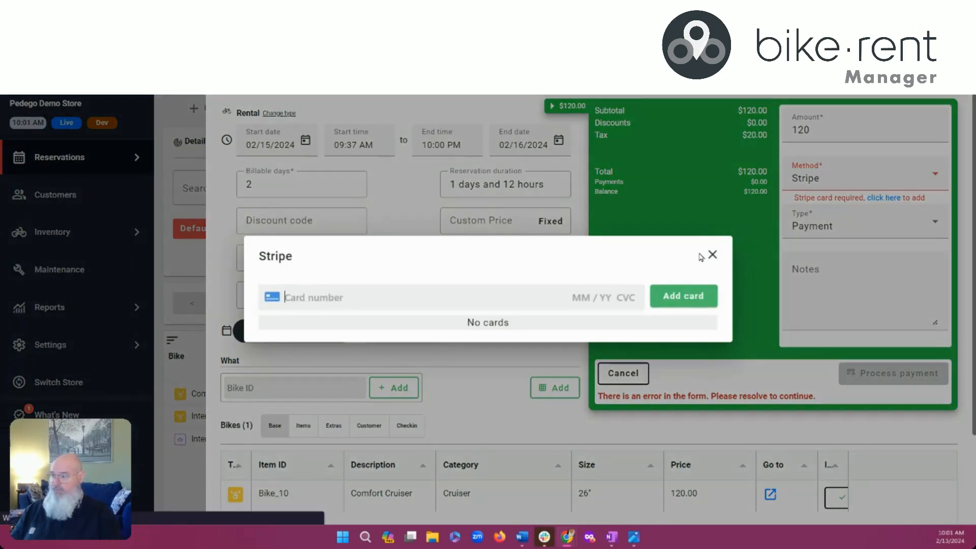
{"action": "type", "text": "4"}
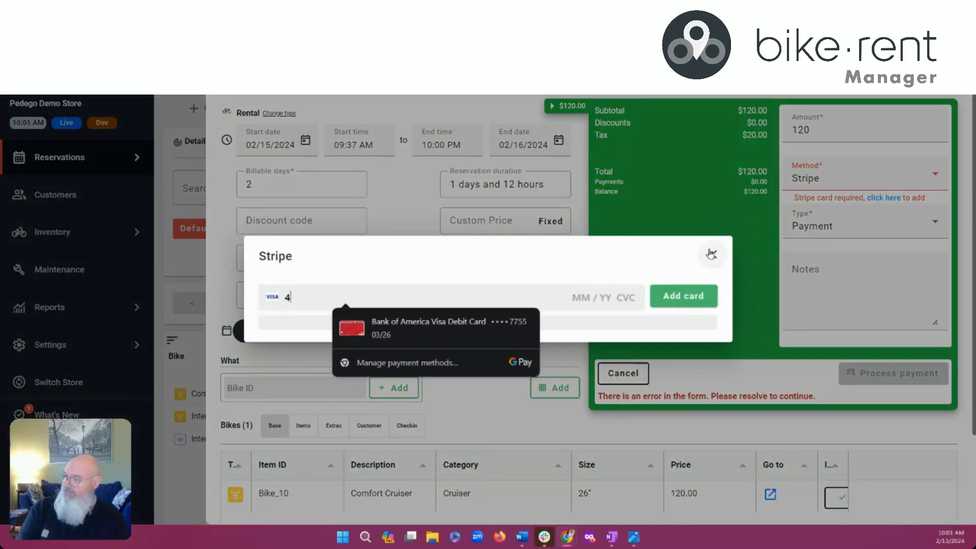
{"action": "type", "text": "242 4242 4242 4242 04 / 2"}
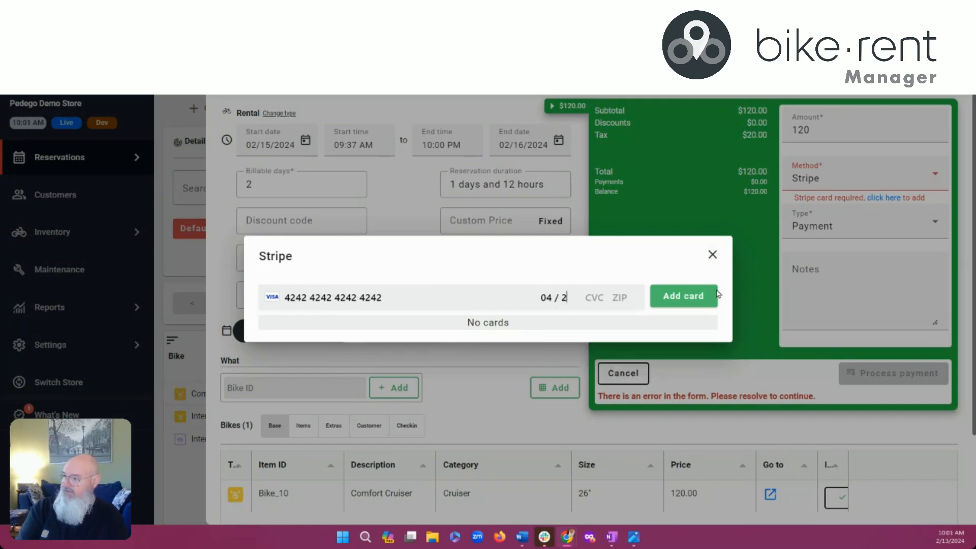
{"action": "type", "text": "4 242 42424"}
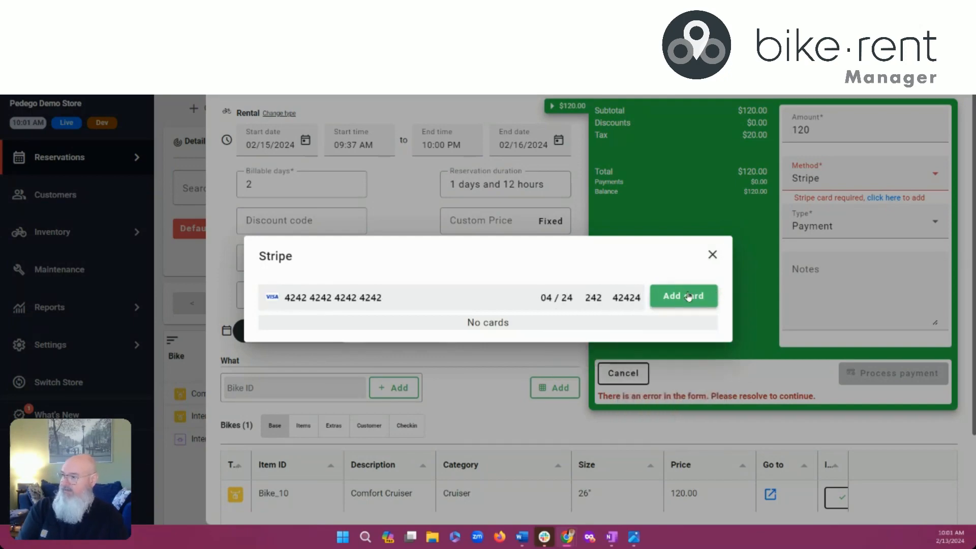
{"action": "left_click", "coordinate": [687, 296]}
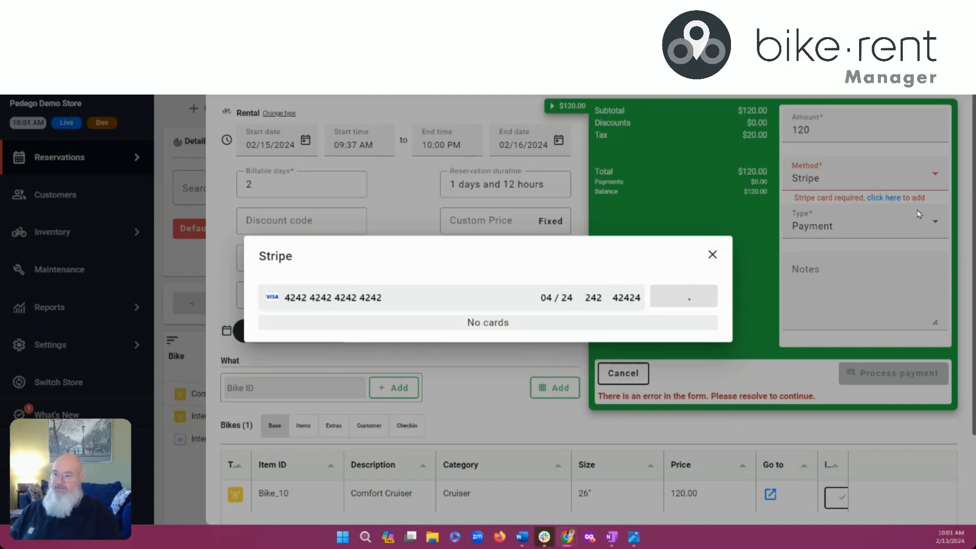
{"action": "left_click", "coordinate": [712, 251]}
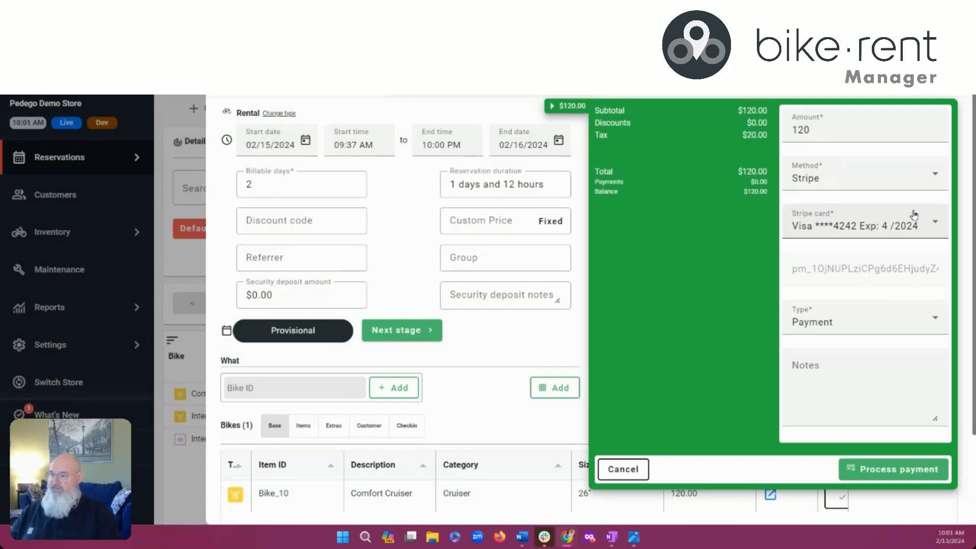
Switch the $120 payment method to Citruslime pos and send it to Citrus-Lime POS
{"action": "left_click", "coordinate": [860, 181]}
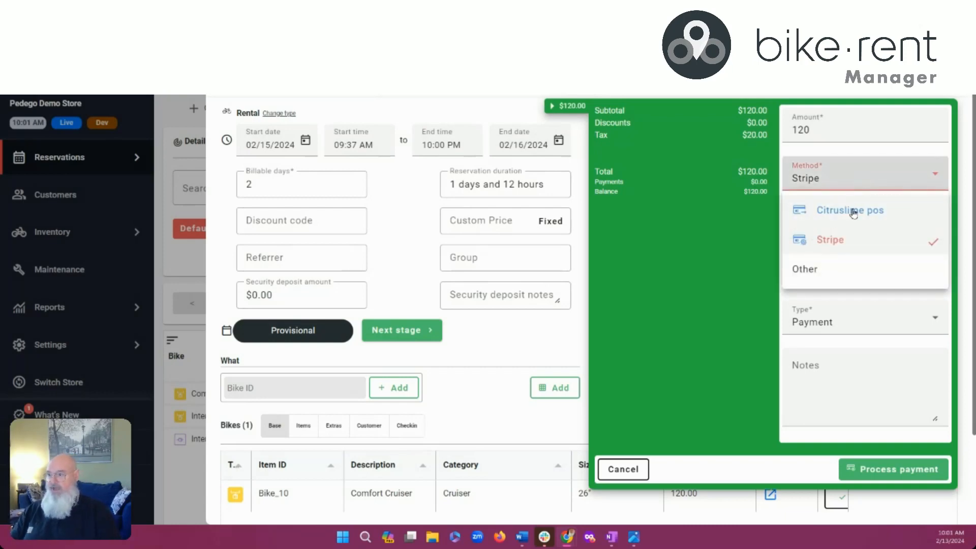
{"action": "left_click", "coordinate": [854, 211]}
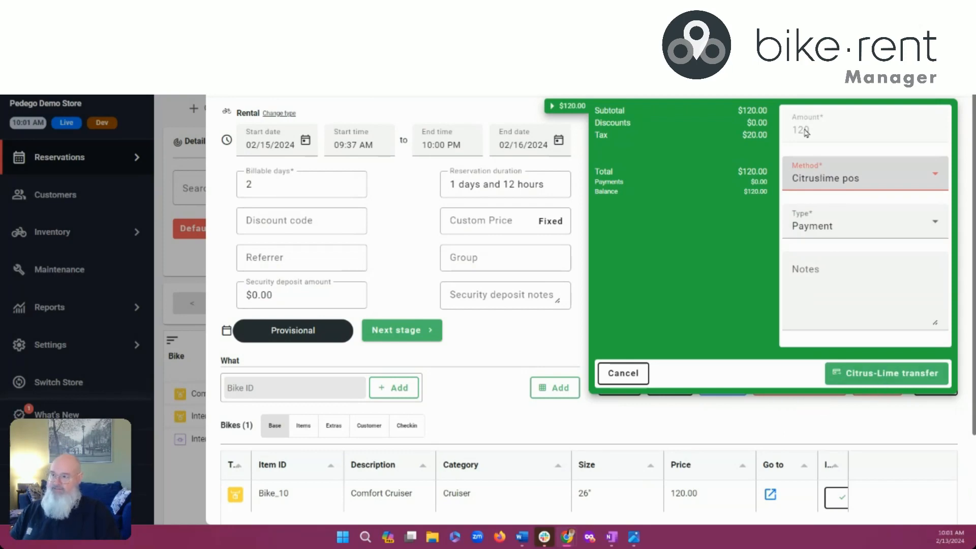
{"action": "left_click", "coordinate": [876, 375]}
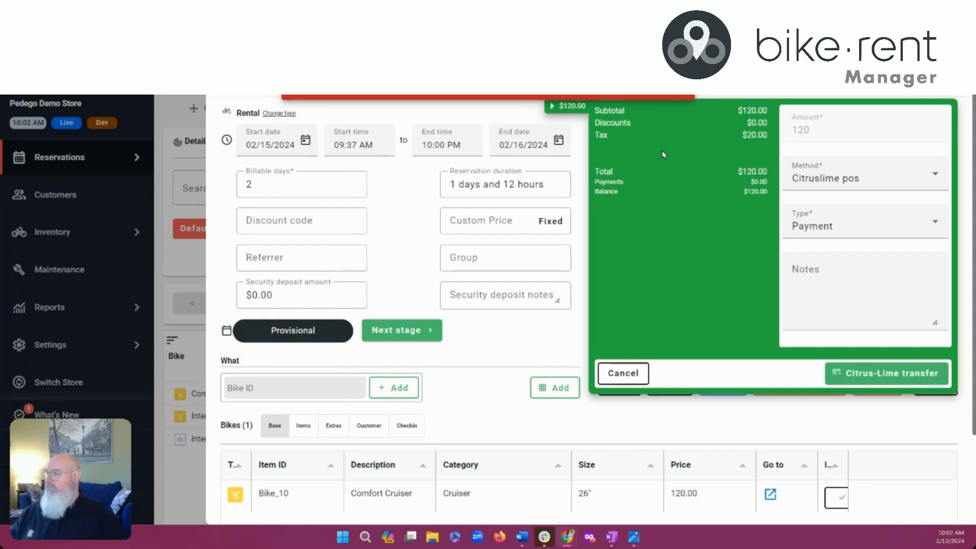
{"action": "left_click", "coordinate": [564, 106]}
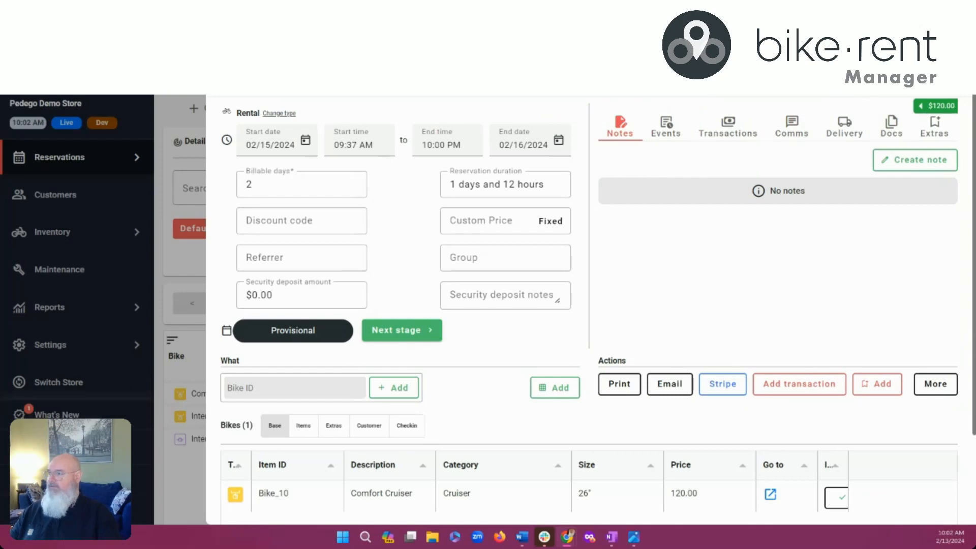
Set the reservation customer's country to Albania, save, and reopen the $120 payment panel
{"action": "left_click", "coordinate": [554, 84]}
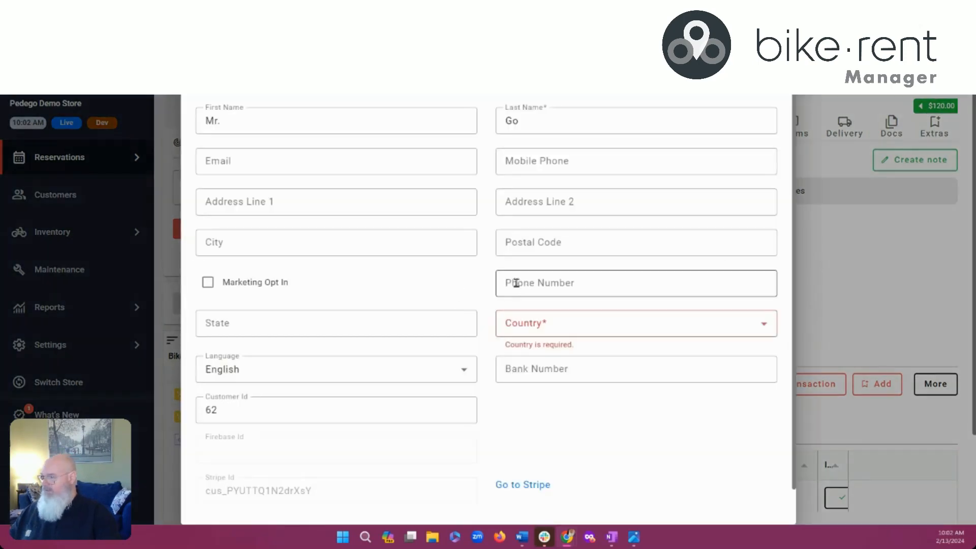
{"action": "scroll", "coordinate": [528, 285], "scroll_direction": "down", "scroll_amount": 1}
{"action": "left_click", "coordinate": [538, 287]}
{"action": "left_click", "coordinate": [538, 320]}
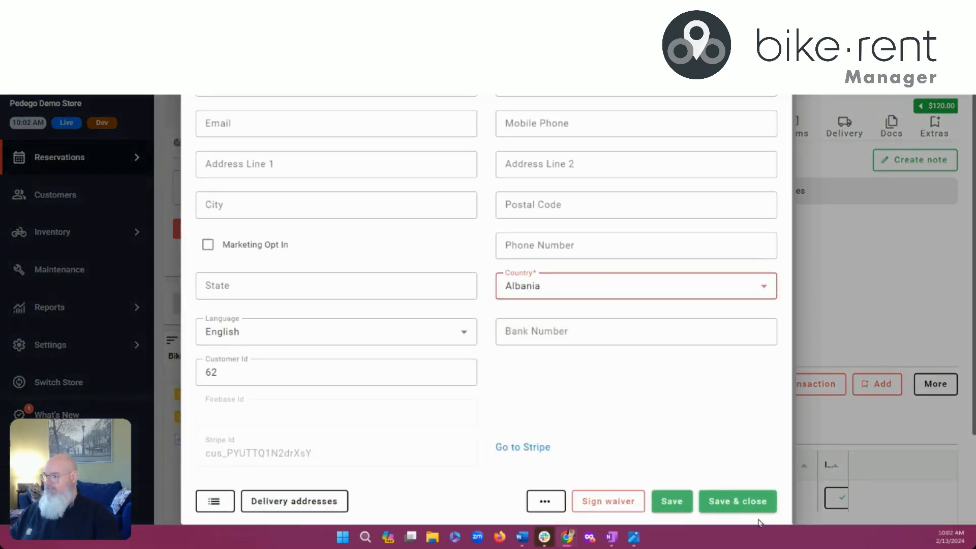
{"action": "left_click", "coordinate": [737, 502]}
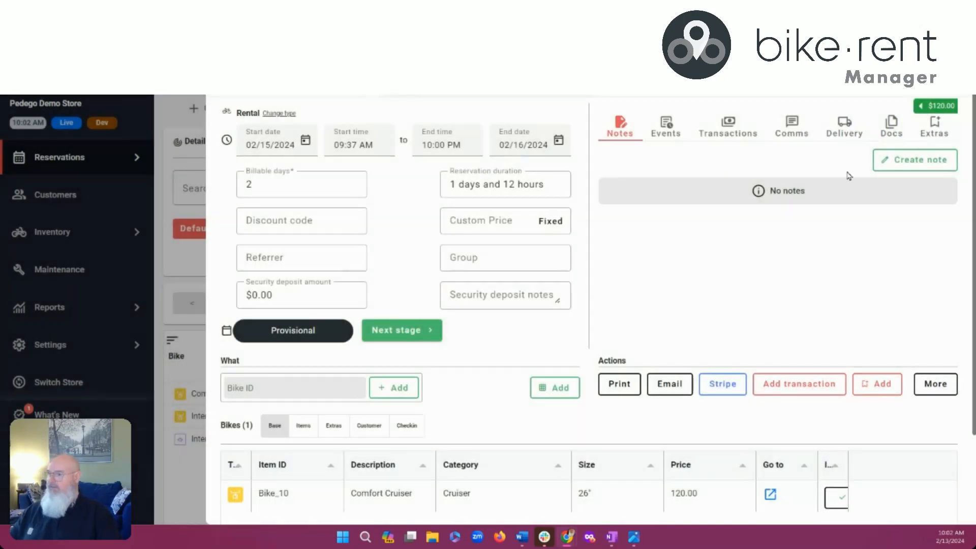
{"action": "left_click", "coordinate": [935, 106]}
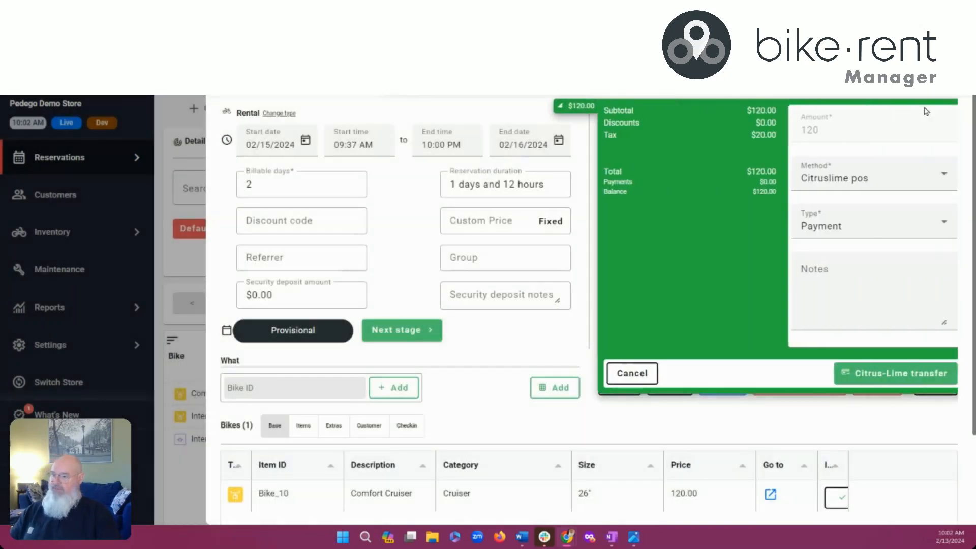
Transfer the $120 payment to Citrus-Lime, leave for Cloud POS, and use Cash Register 01
{"action": "left_click", "coordinate": [854, 376]}
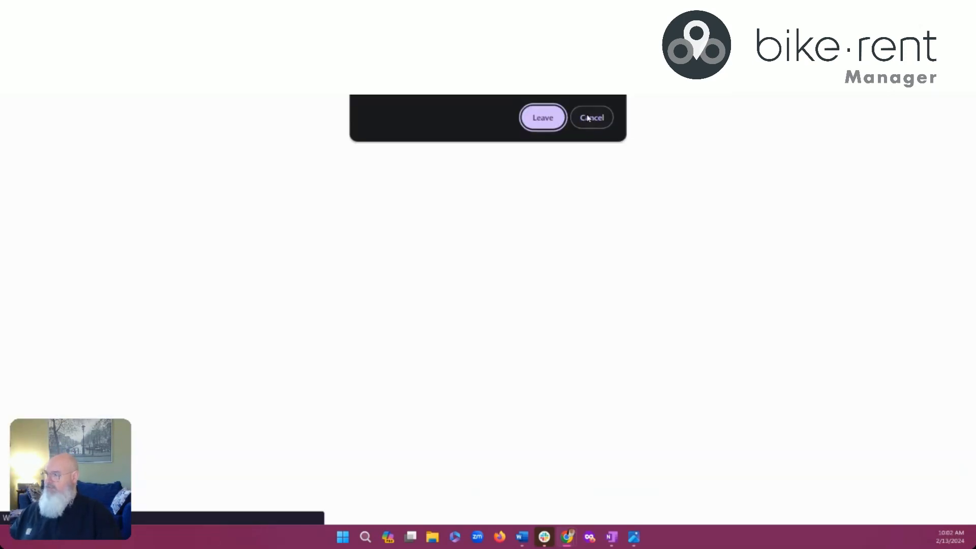
{"action": "left_click", "coordinate": [552, 120]}
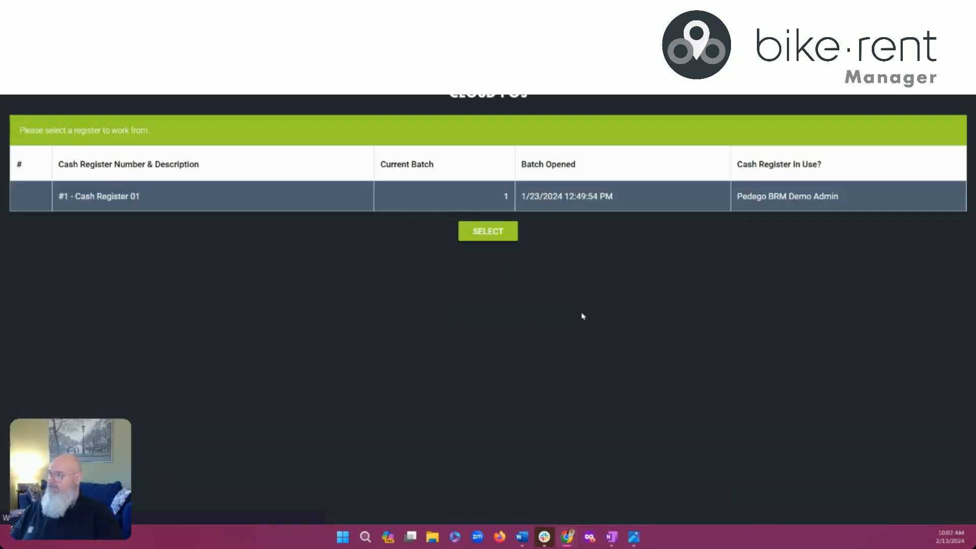
{"action": "left_click", "coordinate": [492, 226]}
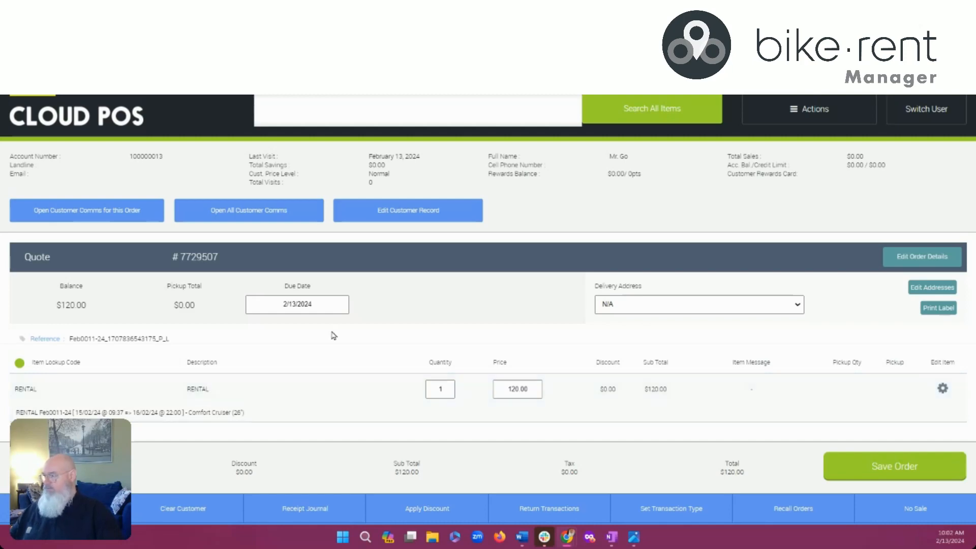
Convert the quote into a work order and dismiss the work order comments
{"action": "left_click", "coordinate": [676, 512]}
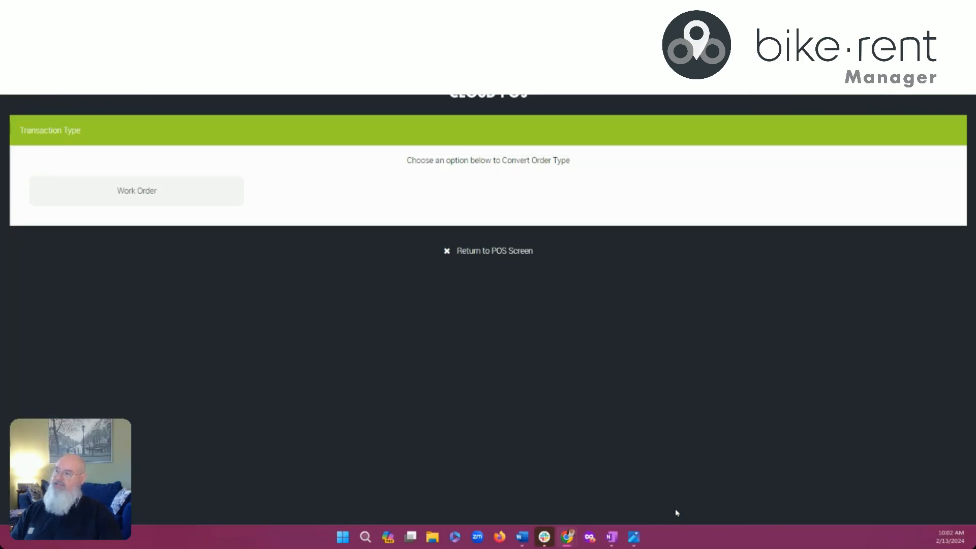
{"action": "left_click", "coordinate": [163, 194]}
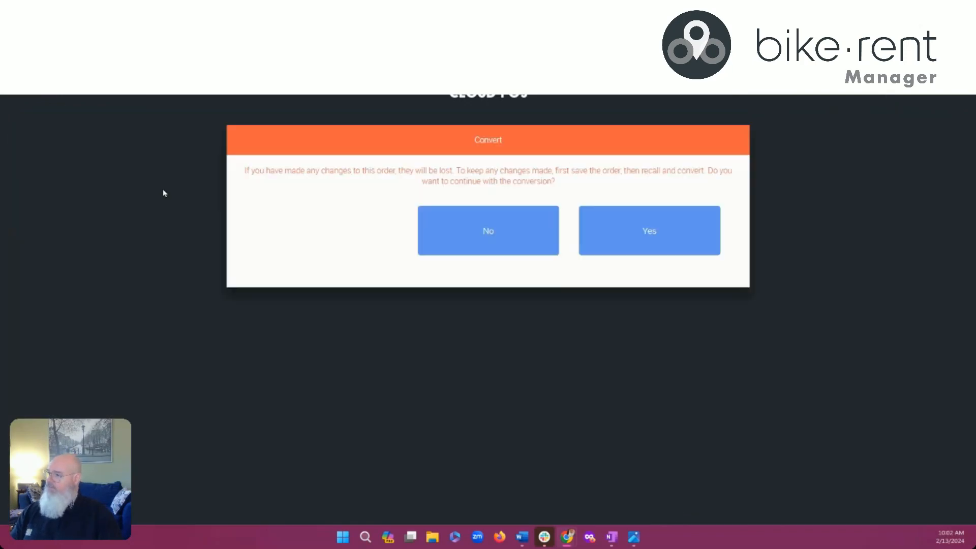
{"action": "left_click", "coordinate": [656, 234]}
{"action": "scroll", "coordinate": [657, 244], "scroll_direction": "down", "scroll_amount": 1}
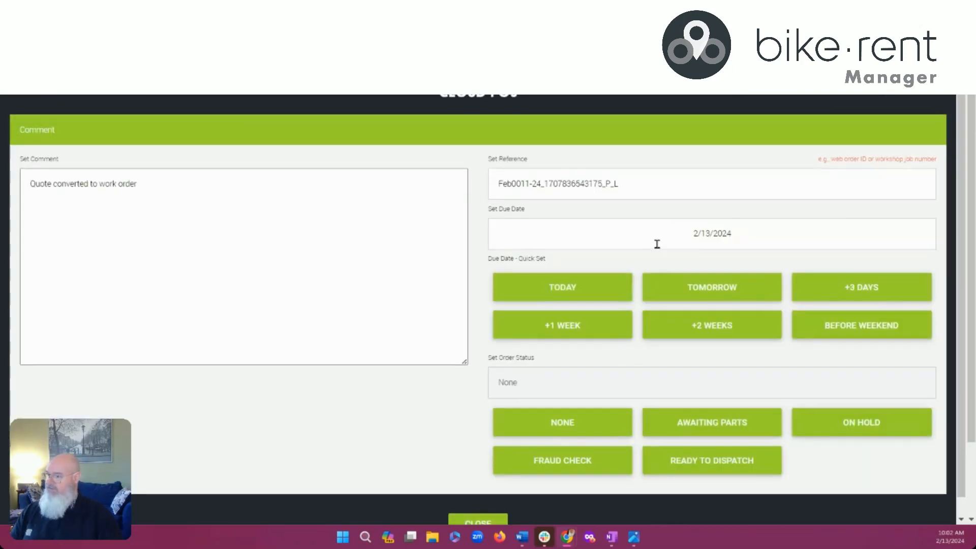
{"action": "left_click", "coordinate": [478, 505]}
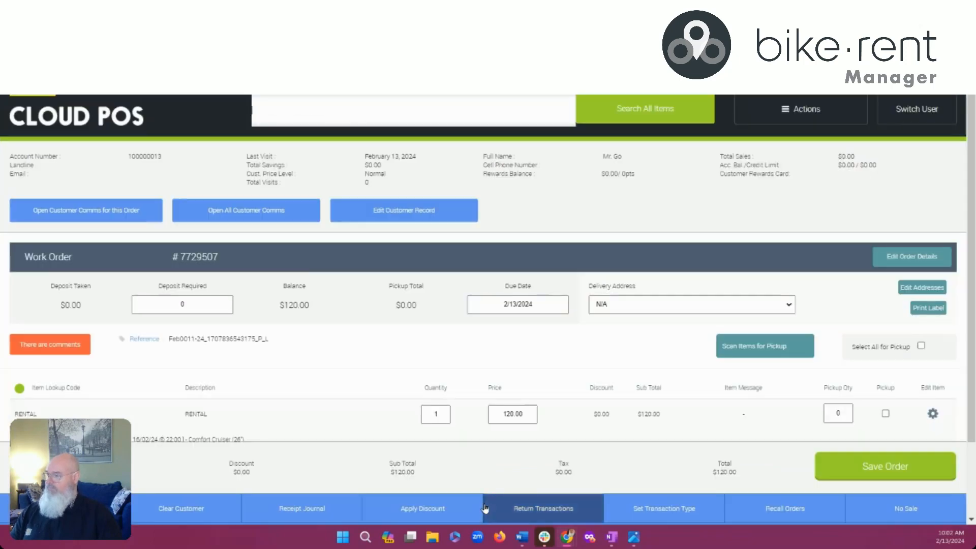
Add Black Shorts ($25.00) via a 'black' search and mark both items for pickup
{"action": "left_click", "coordinate": [434, 114]}
{"action": "type", "text": "b"}
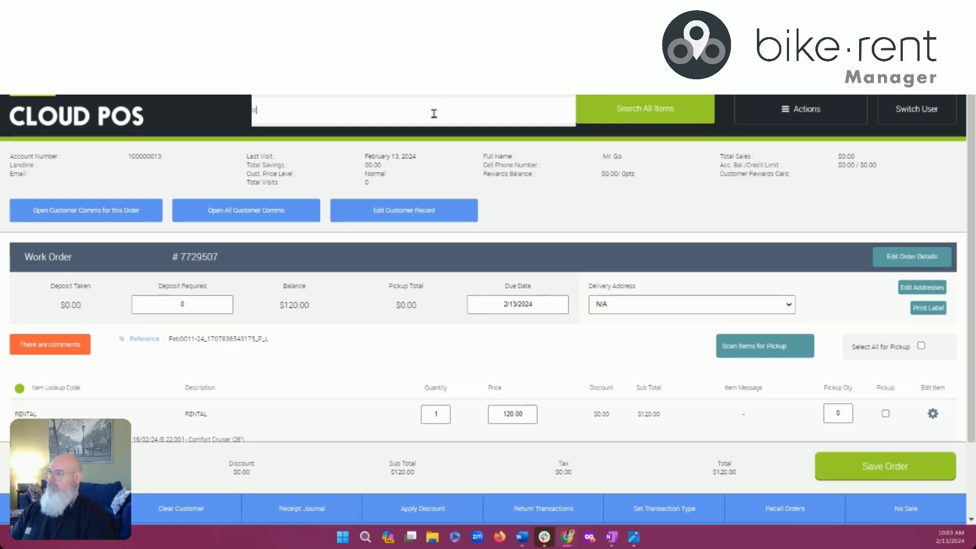
{"action": "type", "text": "lack"}
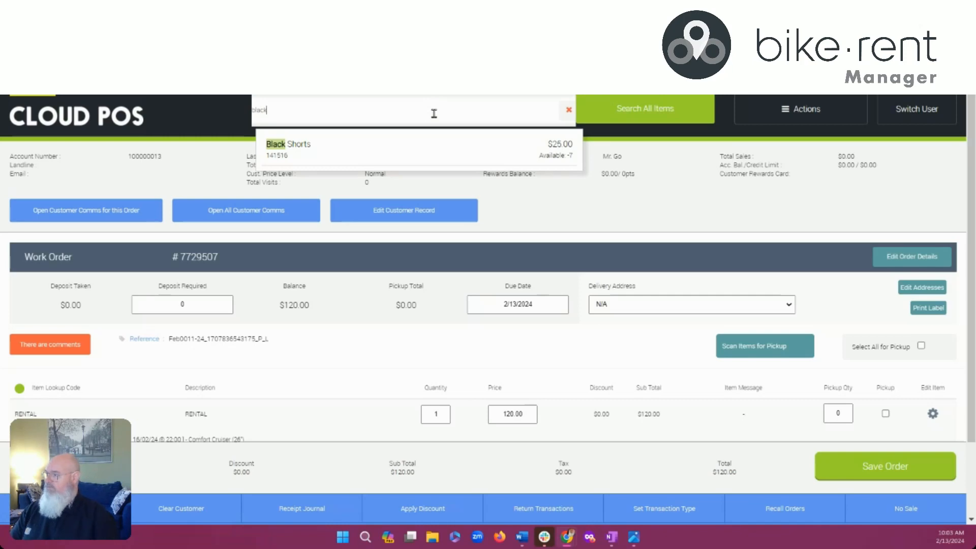
{"action": "left_click", "coordinate": [378, 151]}
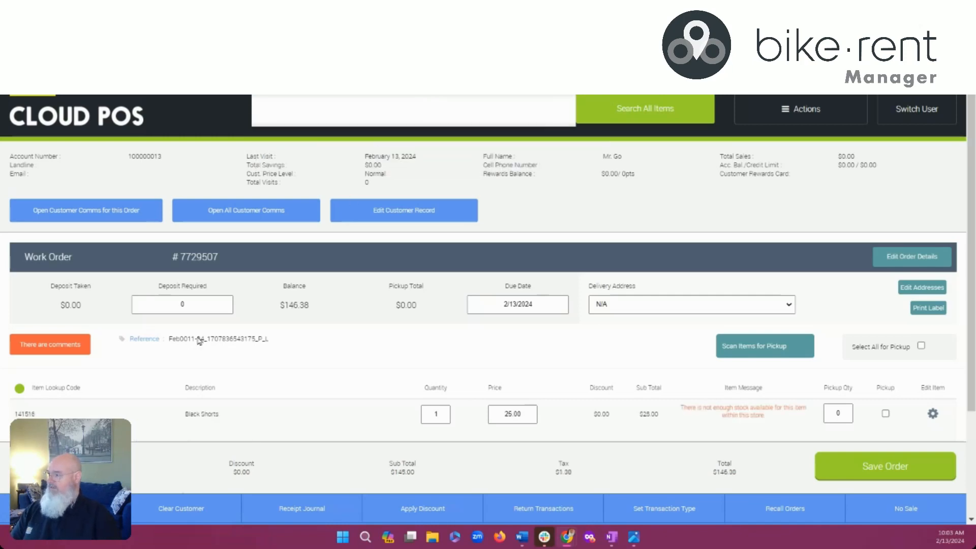
{"action": "scroll", "coordinate": [149, 363], "scroll_direction": "down", "scroll_amount": 3}
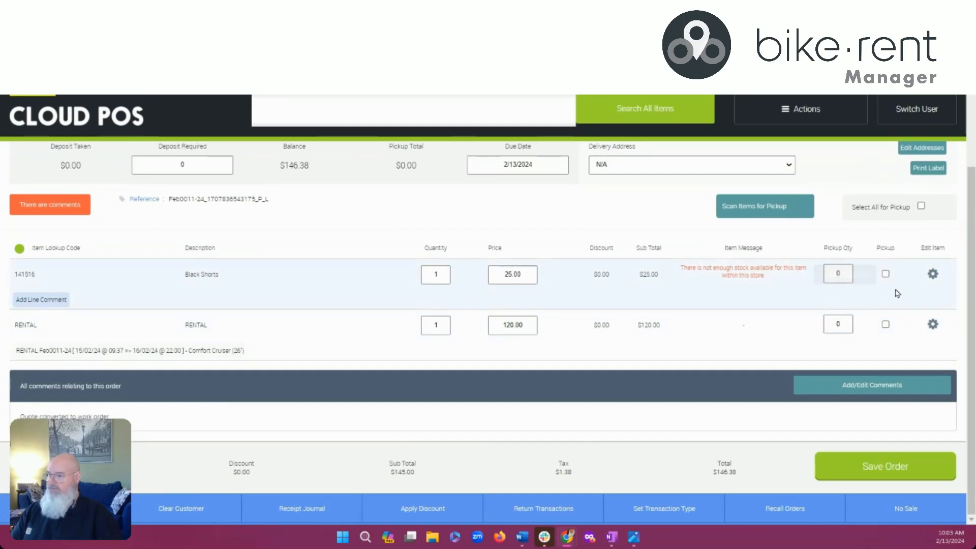
{"action": "left_click", "coordinate": [885, 274]}
{"action": "left_click", "coordinate": [885, 324]}
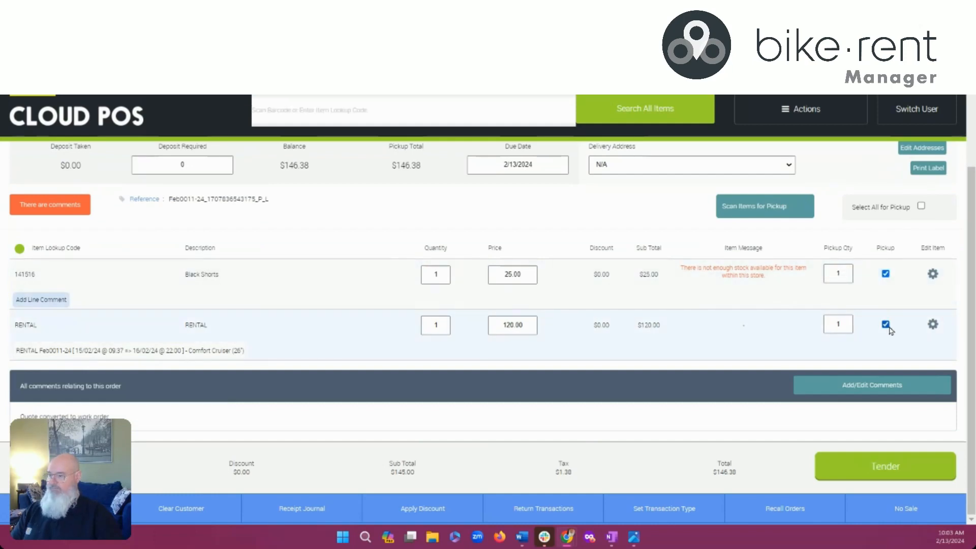
Tender the full $146.38 in cash past the stock warning, complete the sale, then return to POS
{"action": "left_click", "coordinate": [895, 469]}
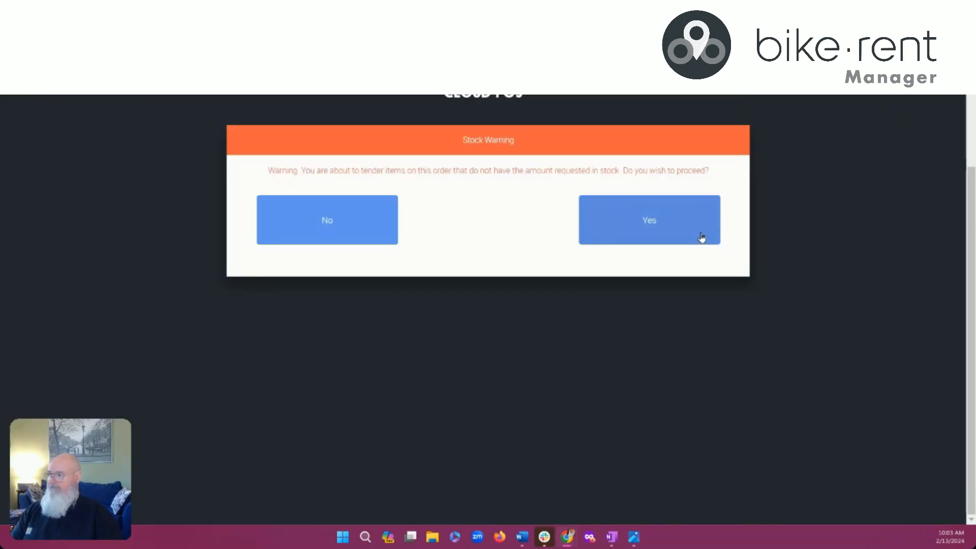
{"action": "left_click", "coordinate": [685, 227]}
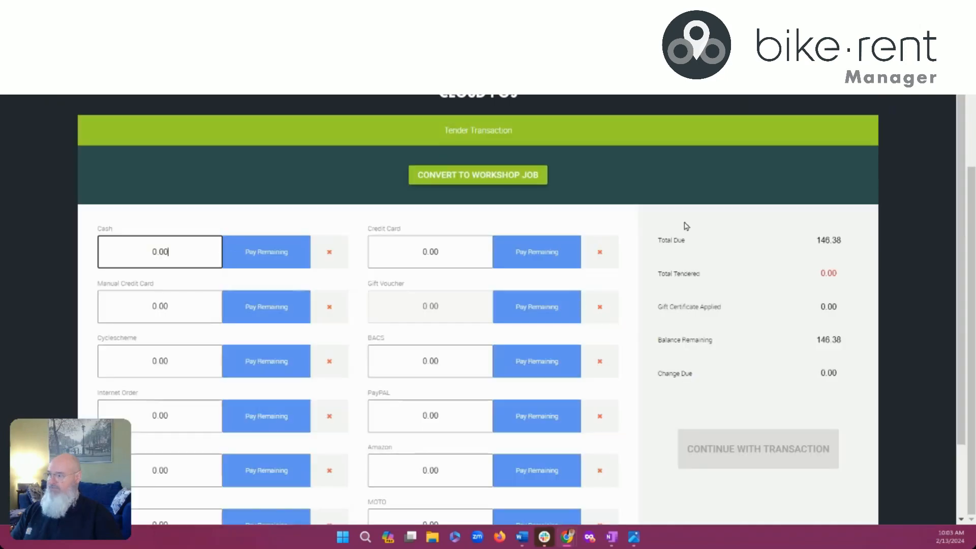
{"action": "left_click", "coordinate": [275, 255]}
{"action": "scroll", "coordinate": [601, 362], "scroll_direction": "down", "scroll_amount": 2}
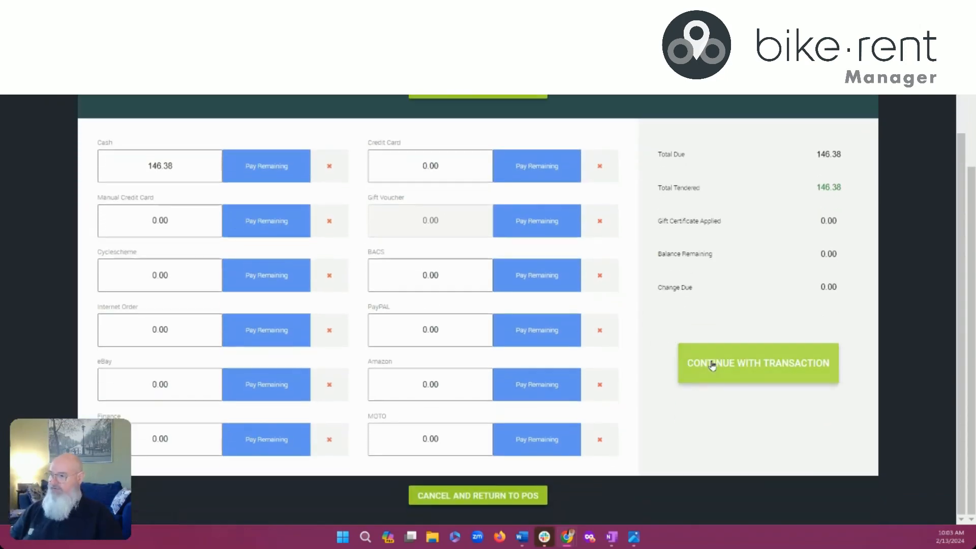
{"action": "left_click", "coordinate": [763, 365]}
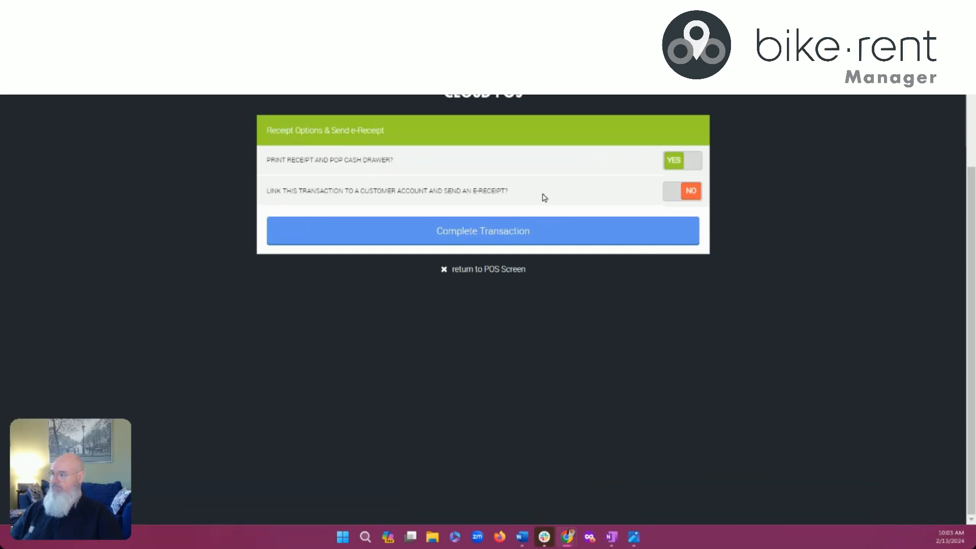
{"action": "left_click", "coordinate": [483, 235]}
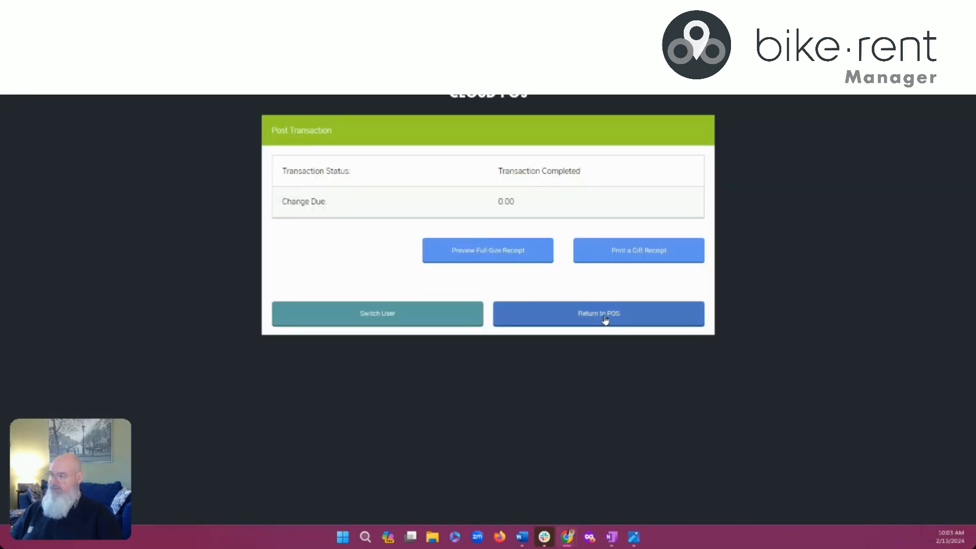
{"action": "left_click", "coordinate": [605, 318]}
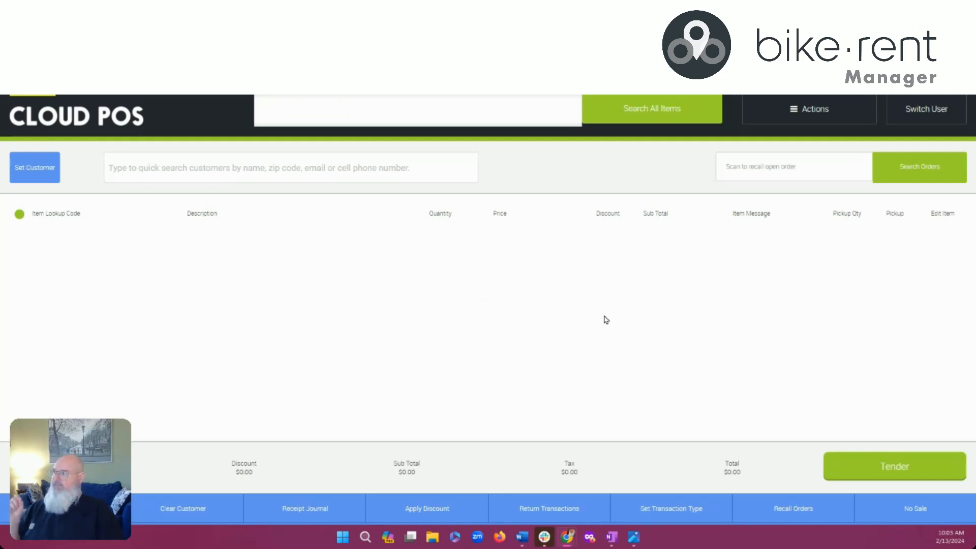